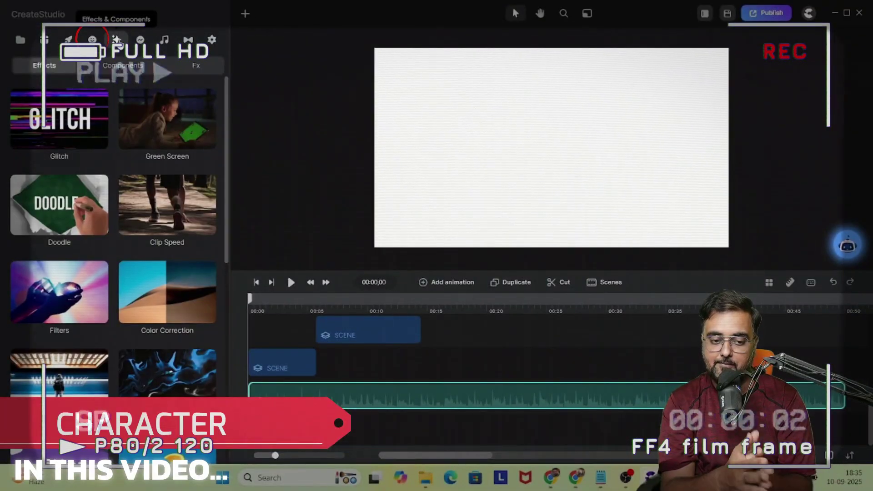
Browse the call-to-action and music libraries, then add the Report scene.
left_click(115, 39)
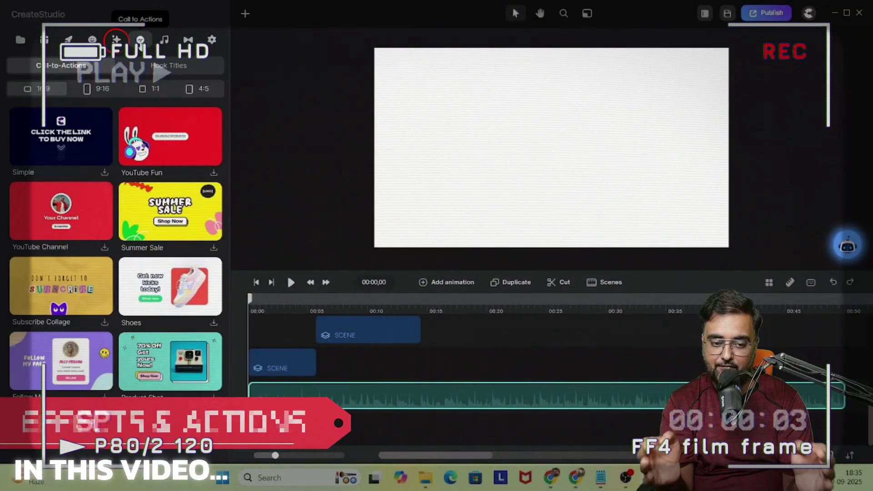
left_click(164, 43)
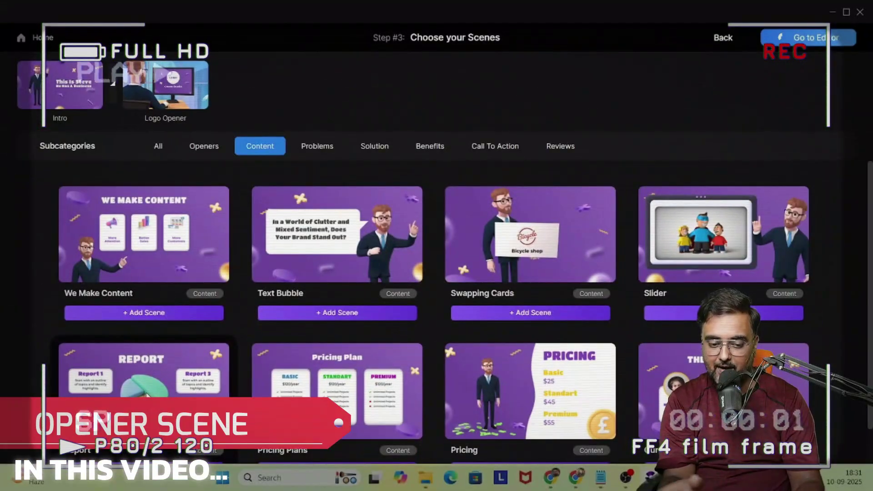
scroll(146, 394, "down", 1)
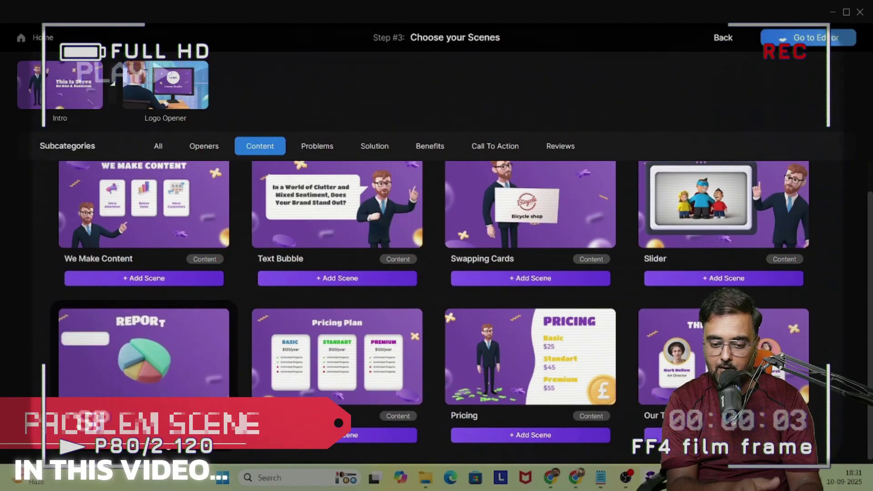
left_click(144, 435)
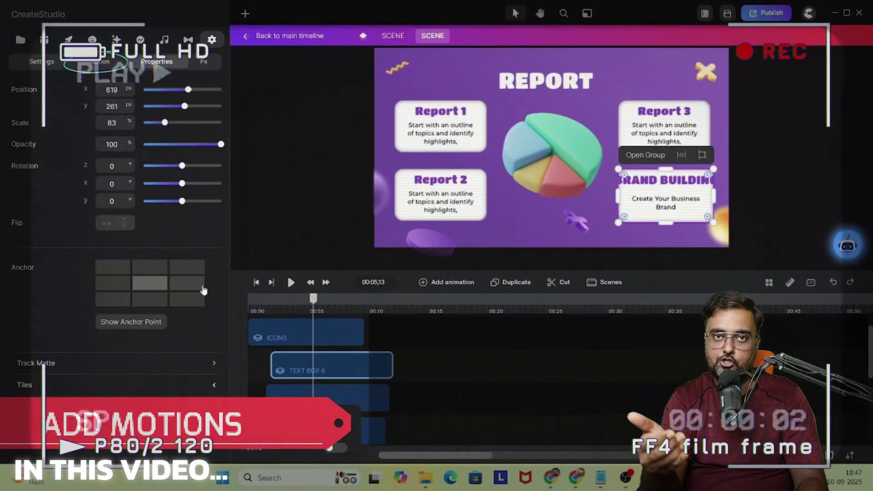
Bring up the list of replacement actions for the businessman's Idle animation.
left_click(203, 64)
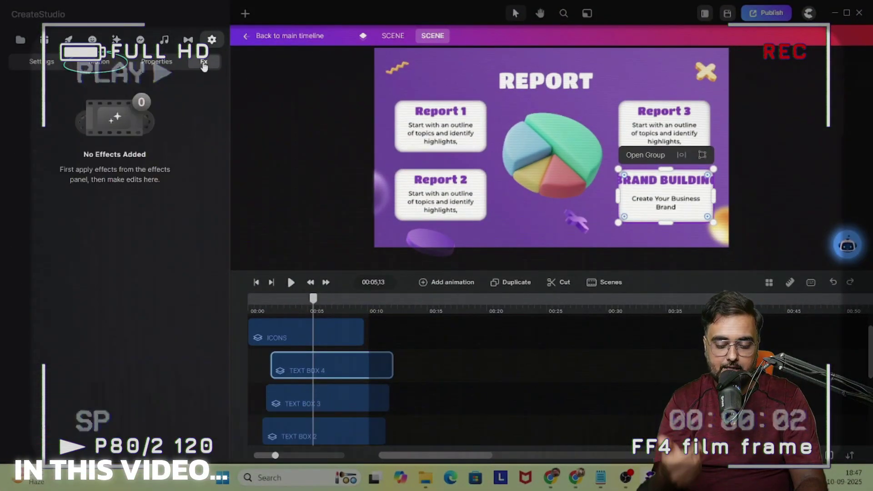
left_click(105, 65)
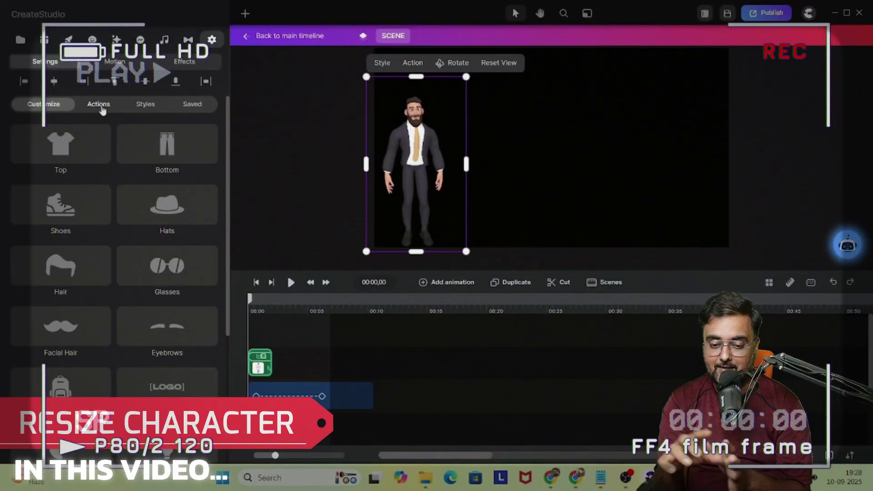
left_click(100, 106)
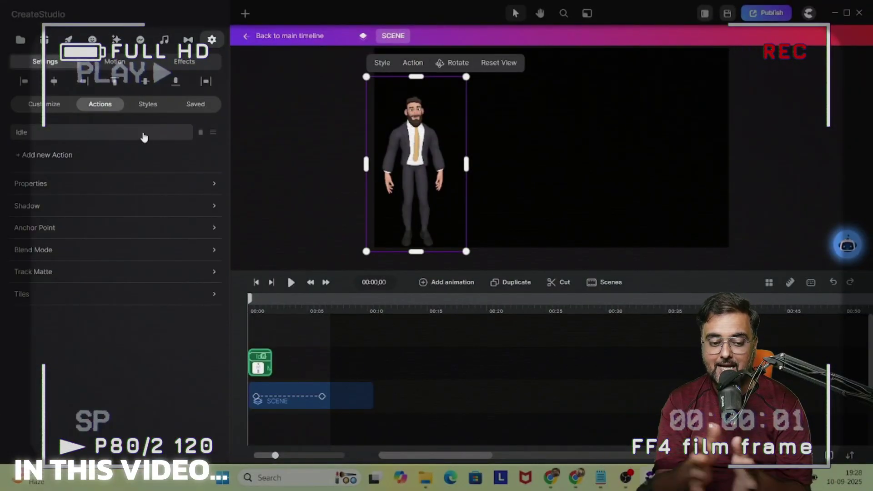
left_click(143, 137)
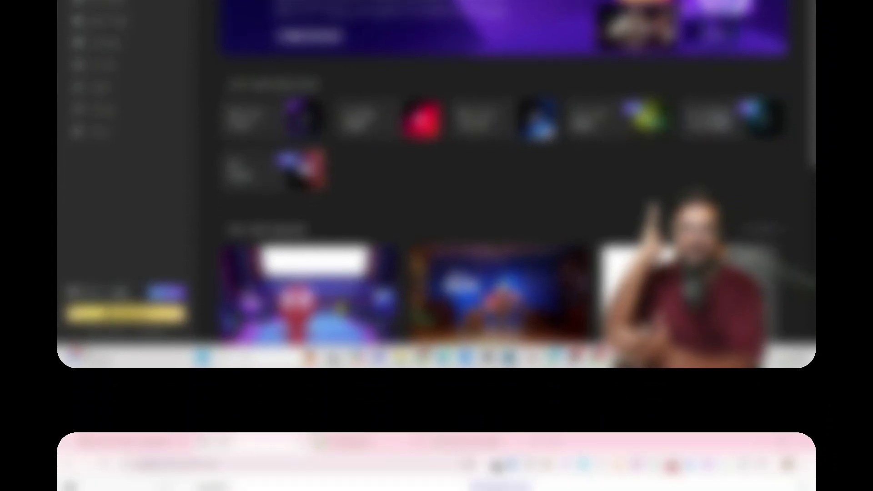
Ask ChatGPT for a 30-second Pixar-style 2D/3D promo script for the agency "Fast Track Success".
type("create ")
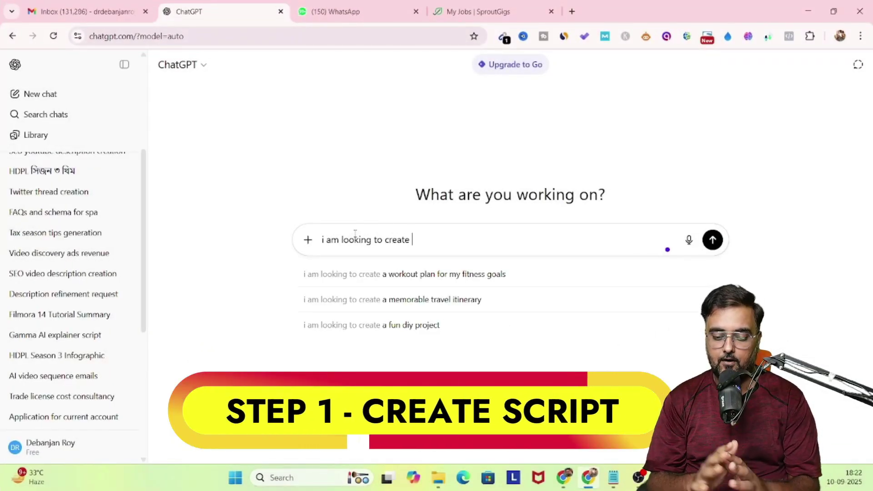
type("a 30 seconds pro")
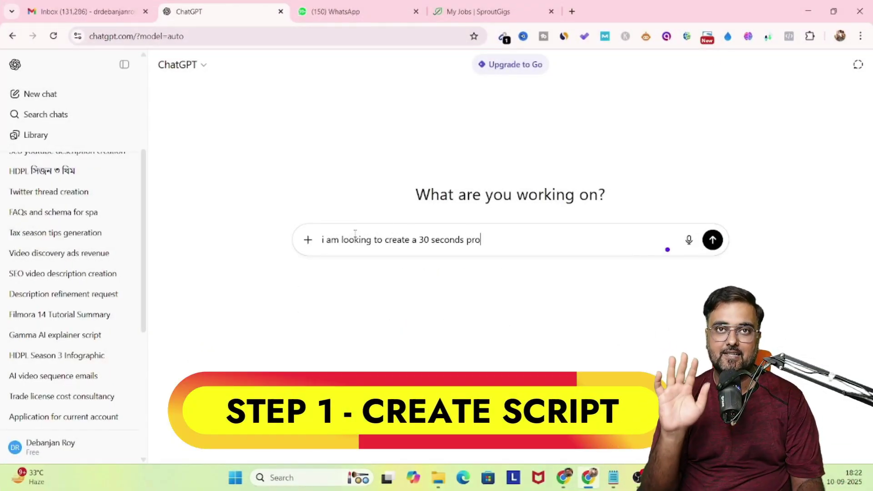
type("mo script to promote a")
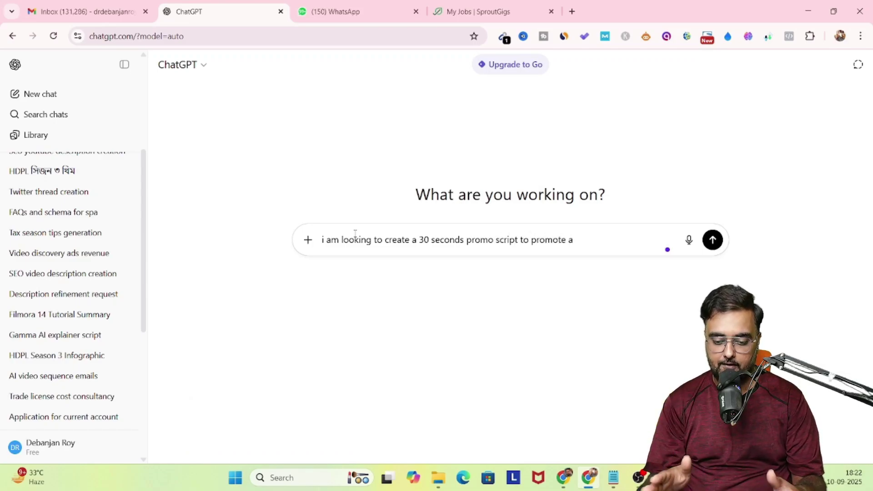
type(" marketing agency called")
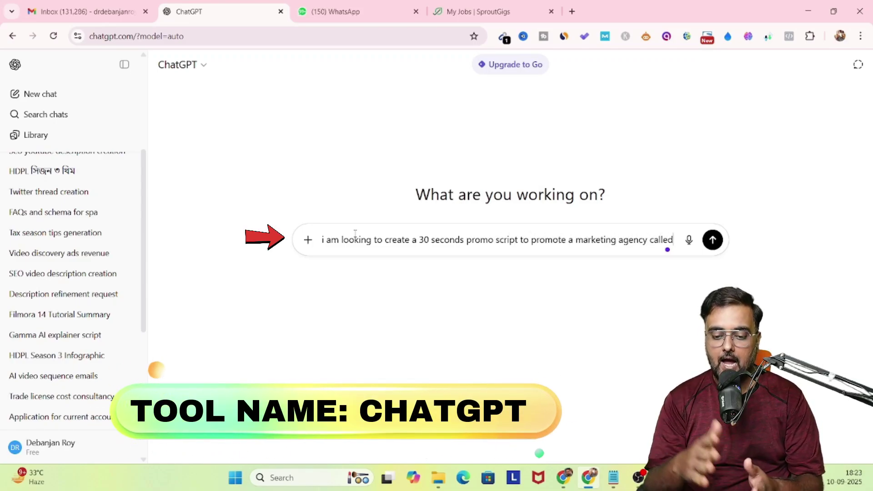
type(" \"Fast Tra")
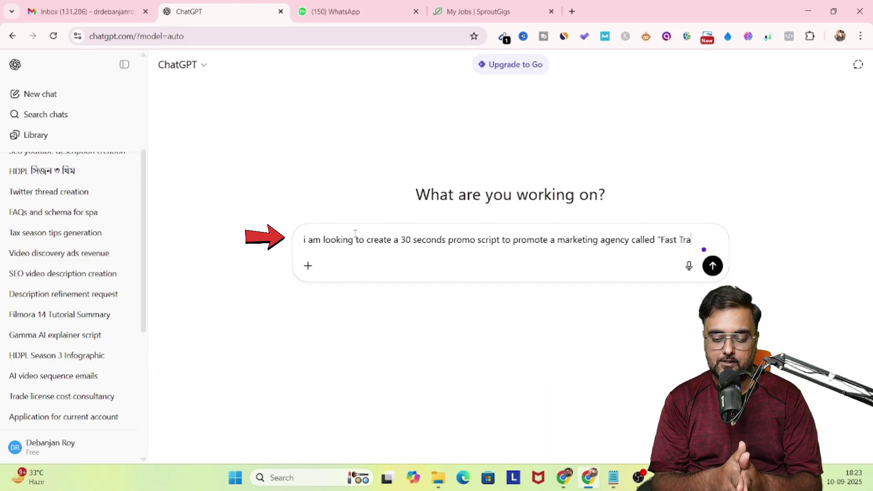
type("ck Success Aims To help small and medium scale business grow faster in their bui")
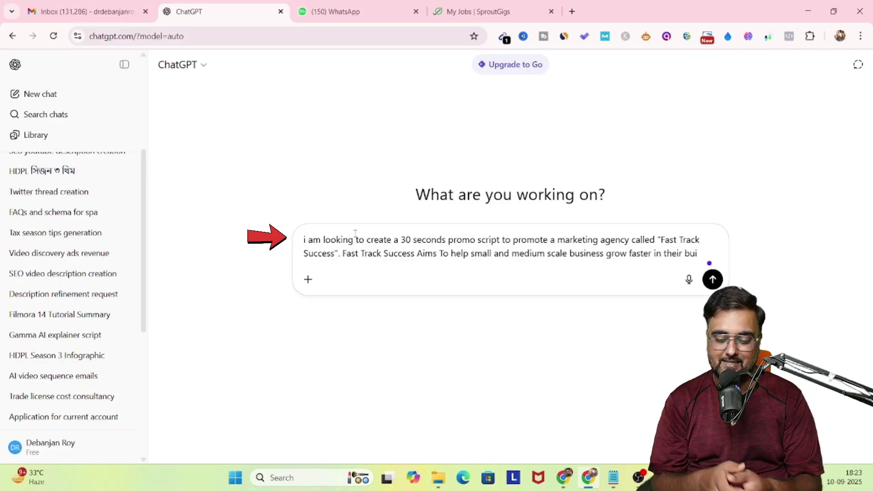
key("BackSpace")
type("siness")
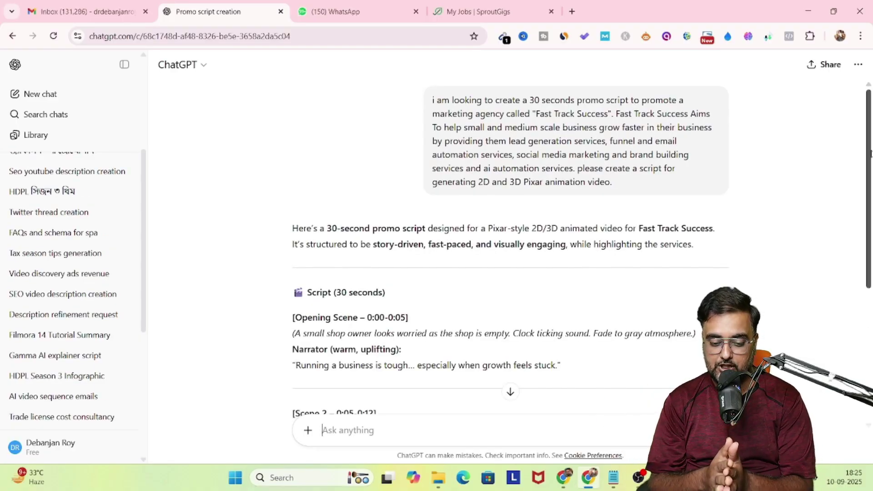
Scroll through ChatGPT's reply and select the whole voiceover script.
left_click_drag(871, 154, 871, 342)
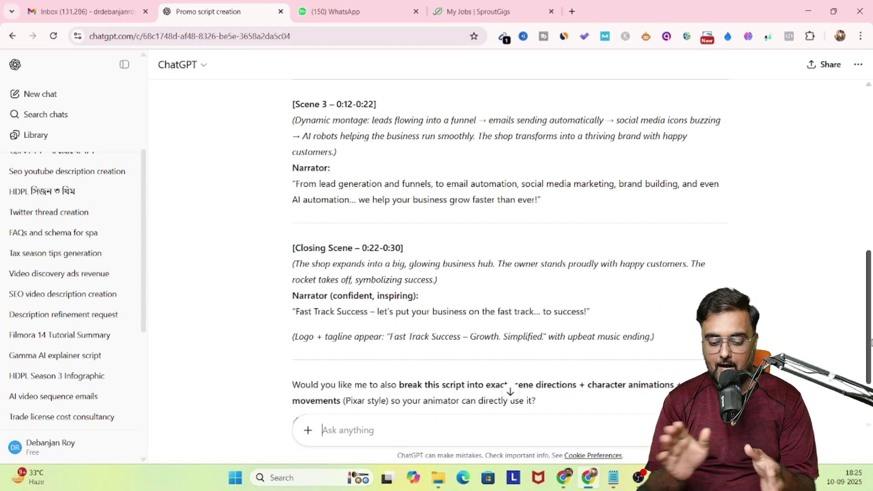
left_click_drag(870, 308, 841, 374)
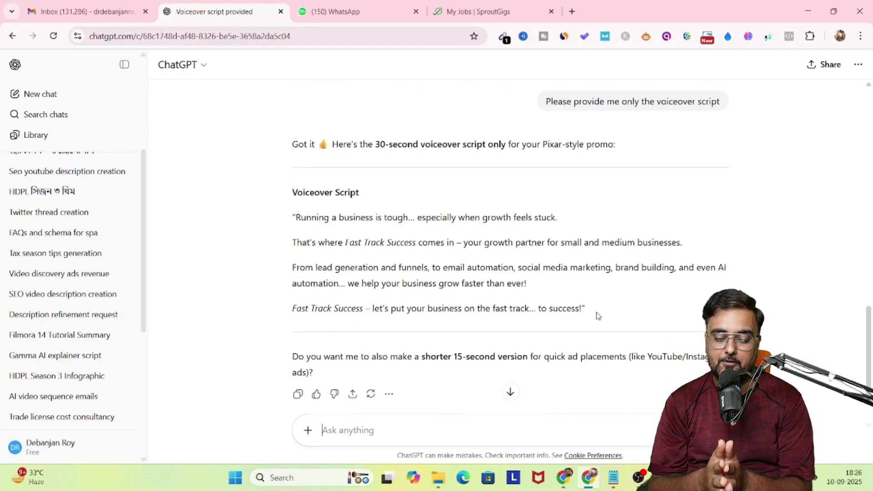
left_click_drag(598, 316, 288, 224)
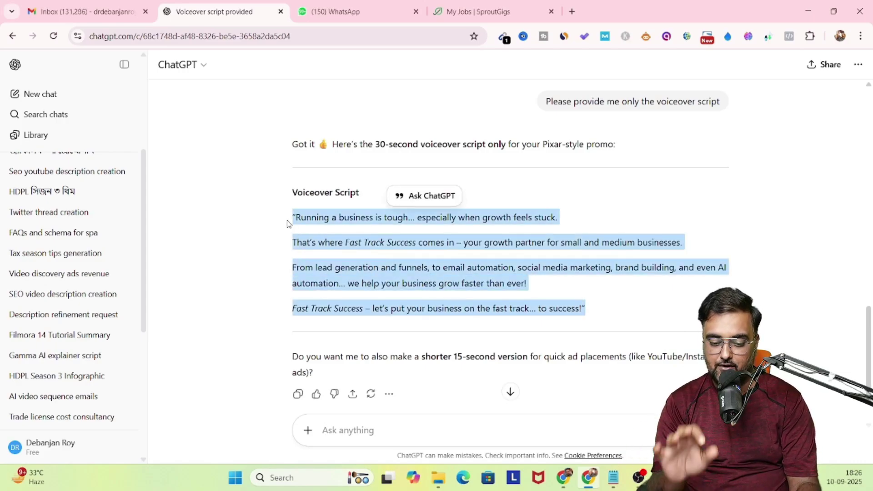
Request a call to action for a free discovery call, explained in a Zoom video call.
left_click(345, 429)
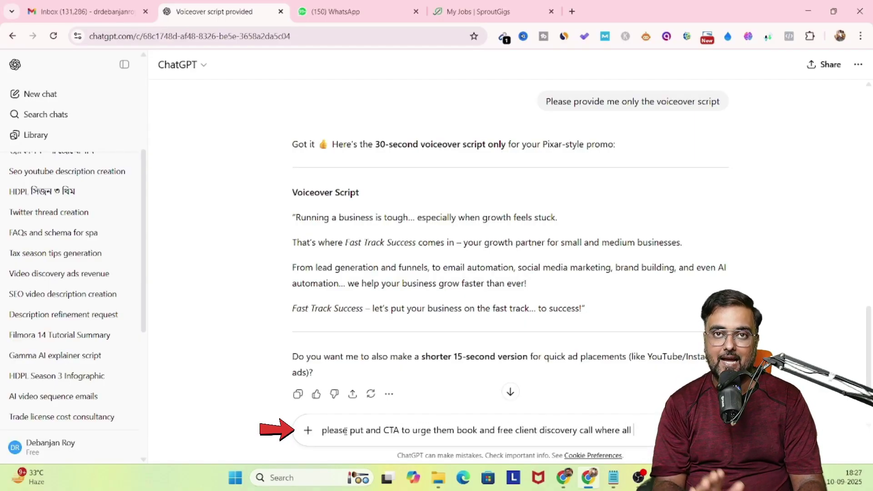
type("ex")
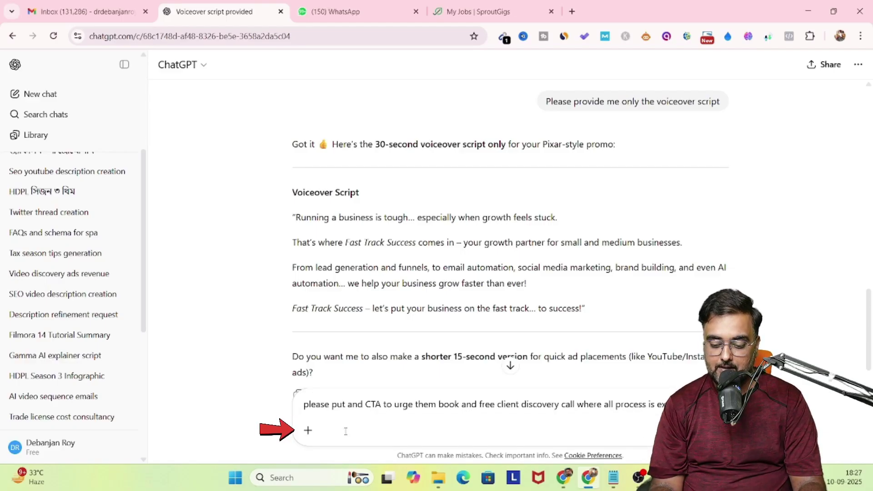
type("plained in zoom video ")
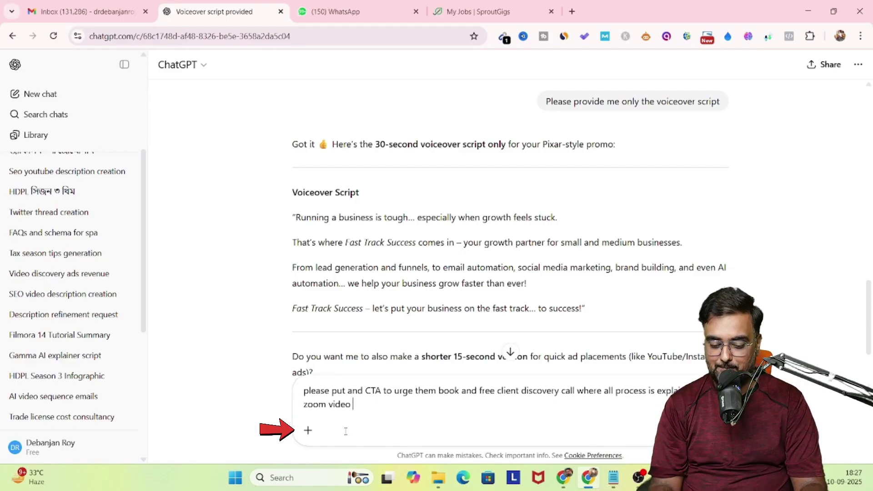
type("call")
key("Return")
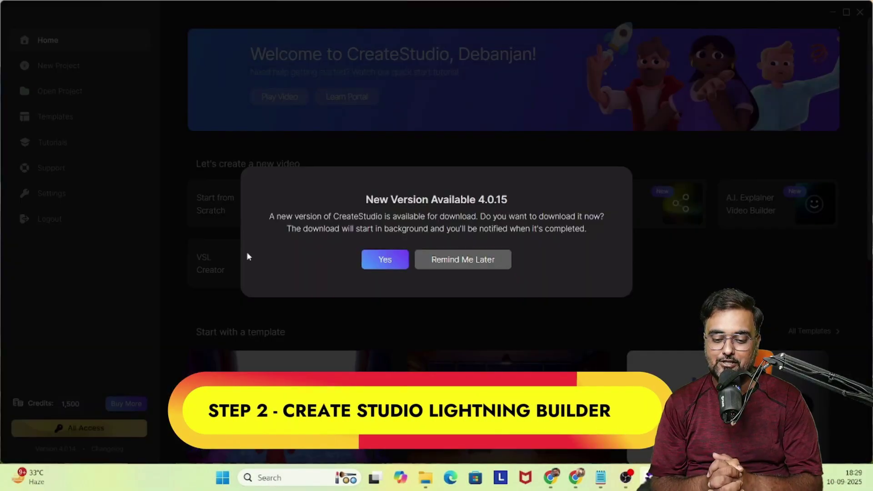
Postpone the 4.0.15 update and start a Standard 16:9 Lightning Builder video in Business Promo style.
left_click(464, 260)
left_click(379, 212)
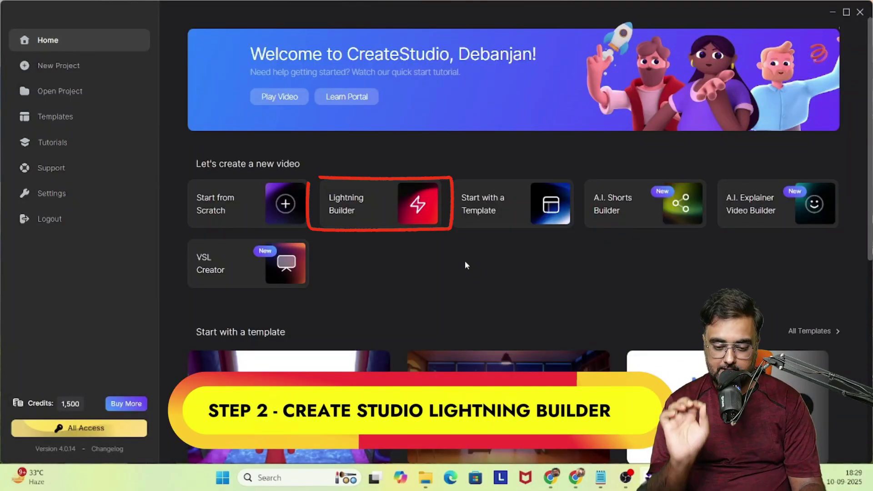
left_click(379, 210)
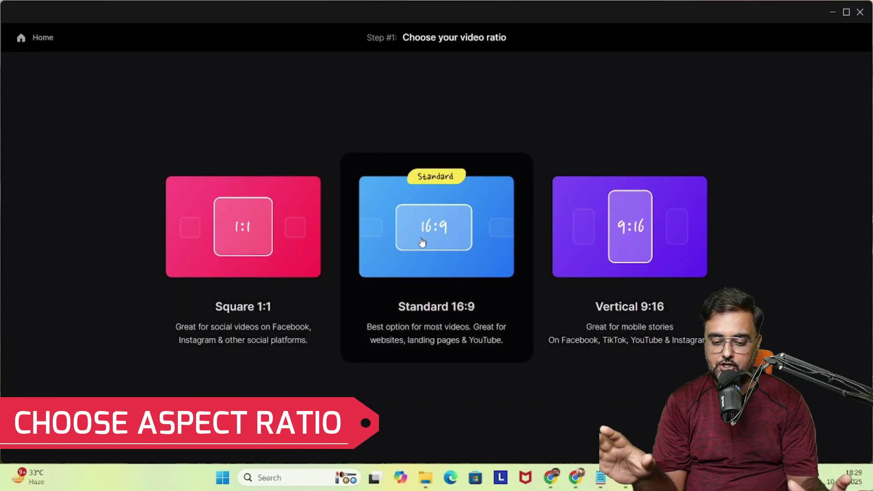
left_click(422, 242)
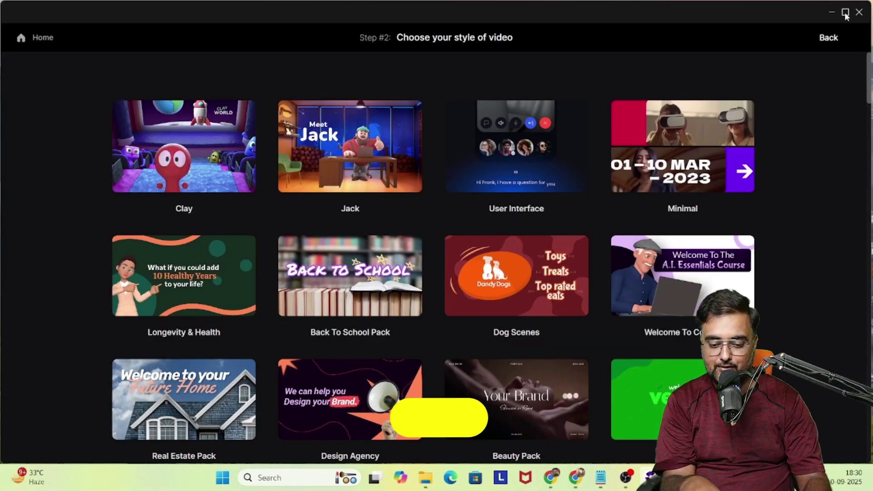
left_click_drag(866, 62, 869, 384)
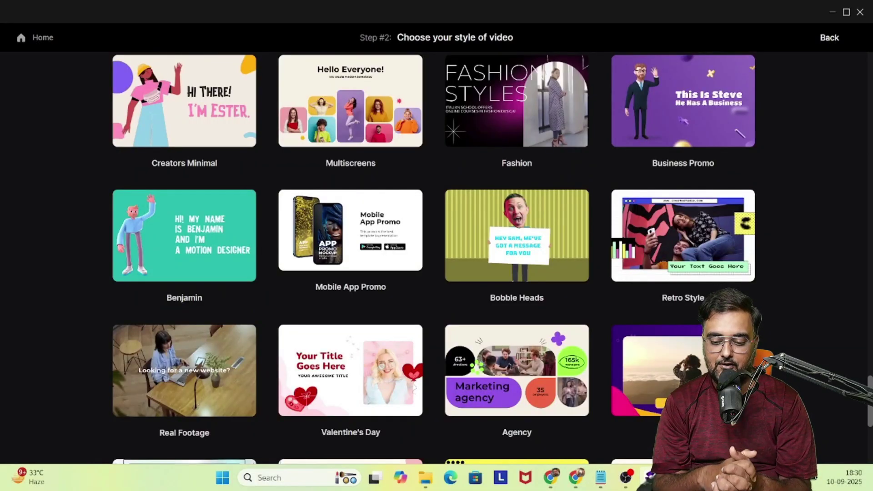
left_click(667, 106)
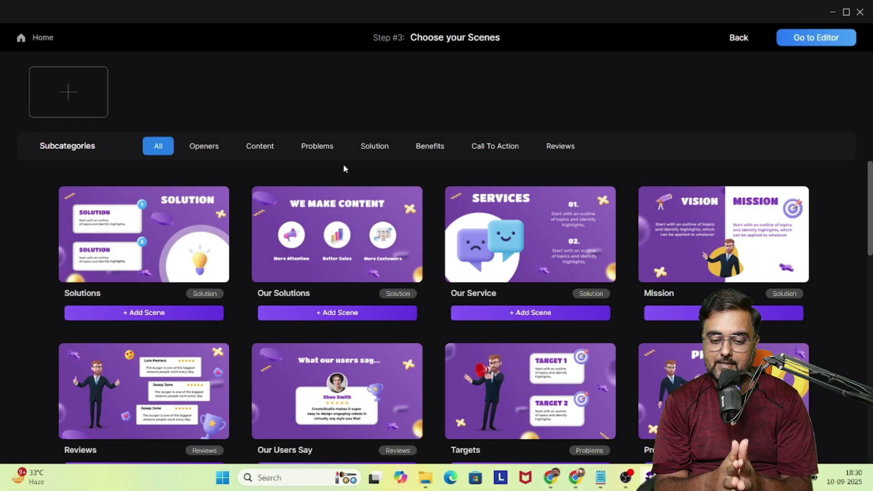
Add the Intro and Logo Opener scenes from the opener templates.
left_click(215, 151)
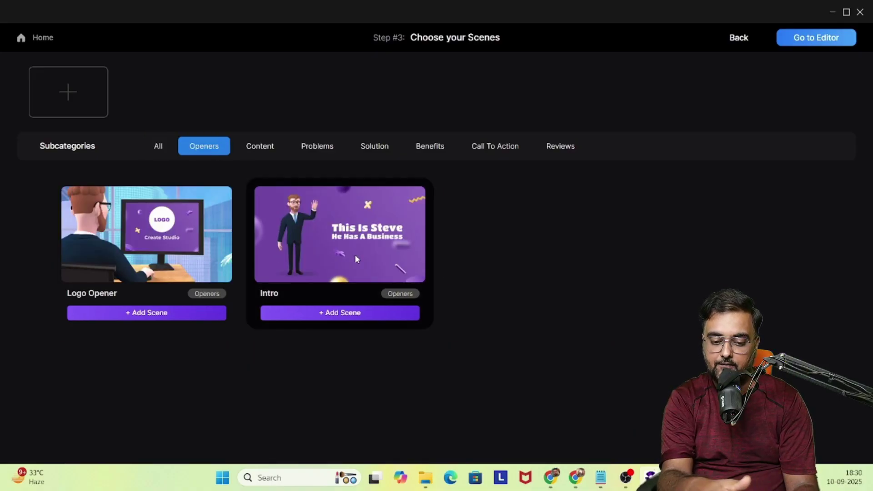
left_click(334, 313)
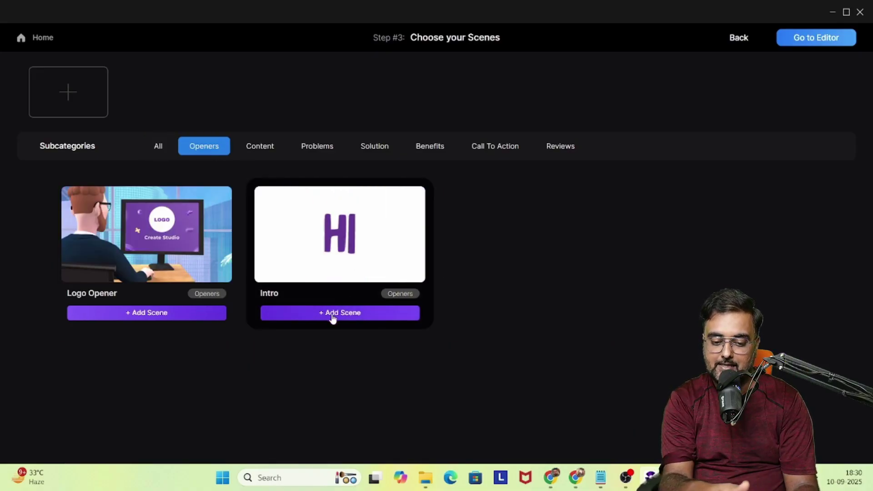
left_click(176, 313)
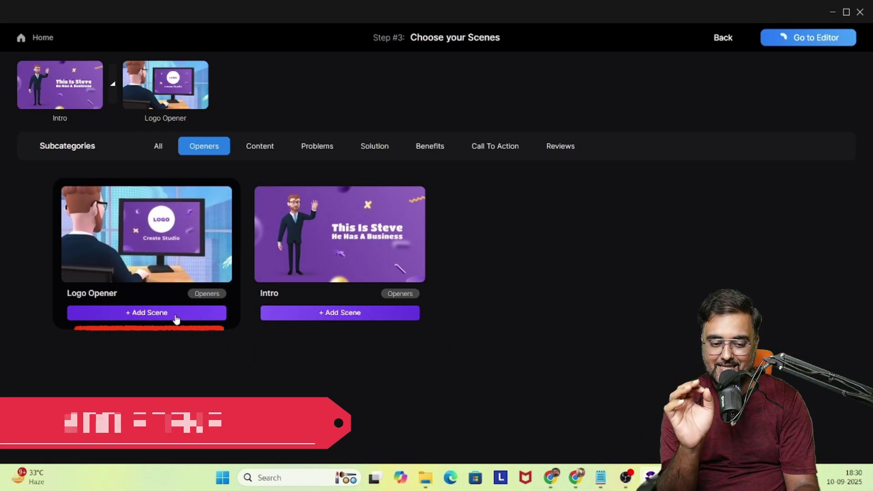
Add the Report, We Make Content and Pricing Plans scenes from the Content templates.
left_click(264, 153)
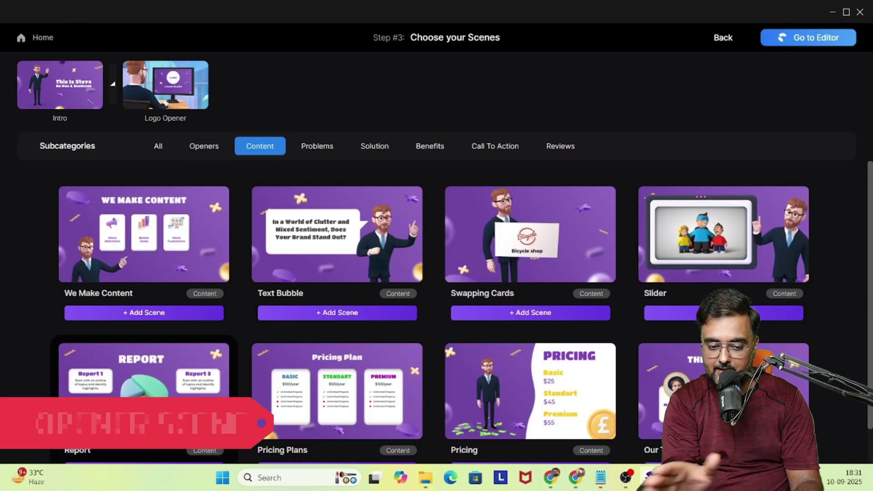
scroll(871, 324, "down", 1)
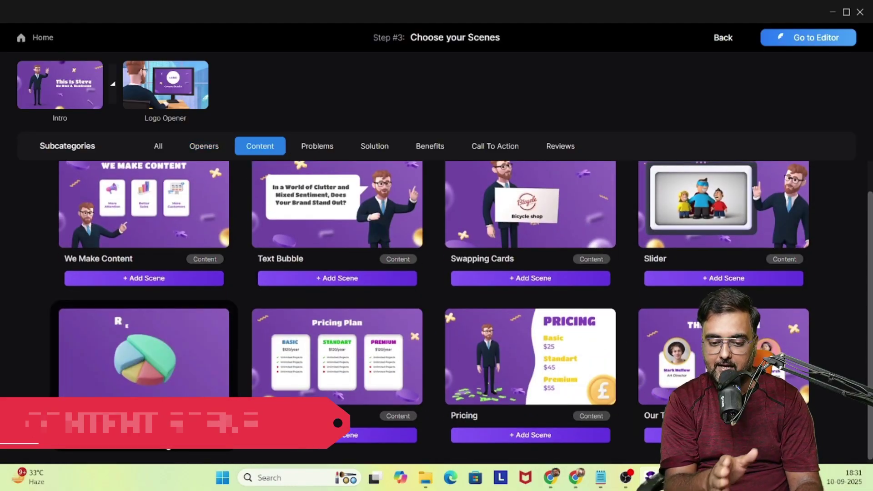
left_click(144, 435)
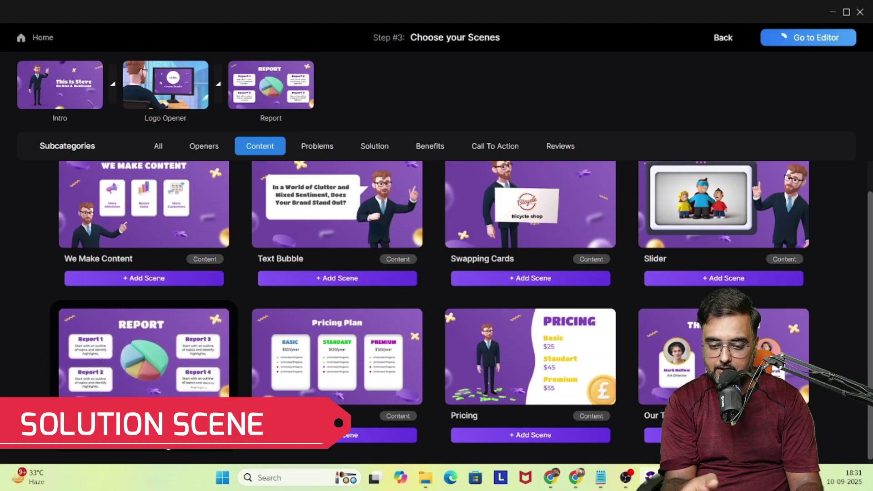
left_click(157, 280)
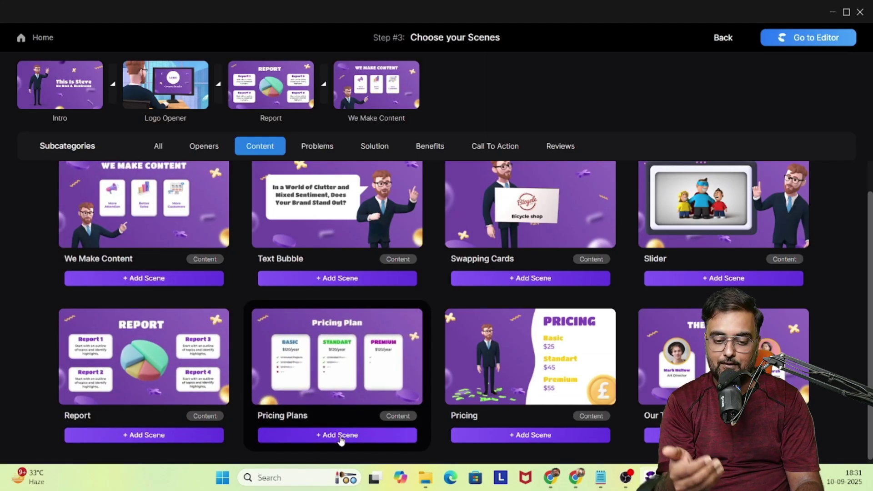
left_click(341, 436)
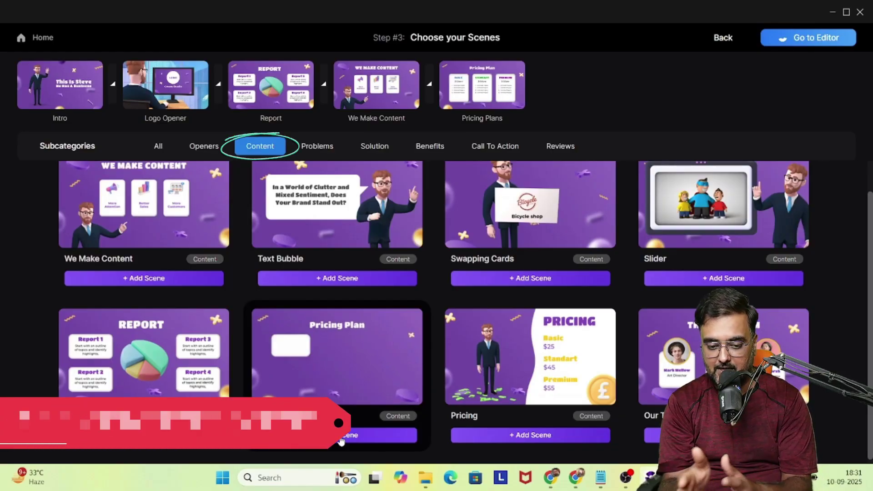
Add the Problem and Our Skills scenes, then proceed to the editor.
scroll(332, 296, "up", 1)
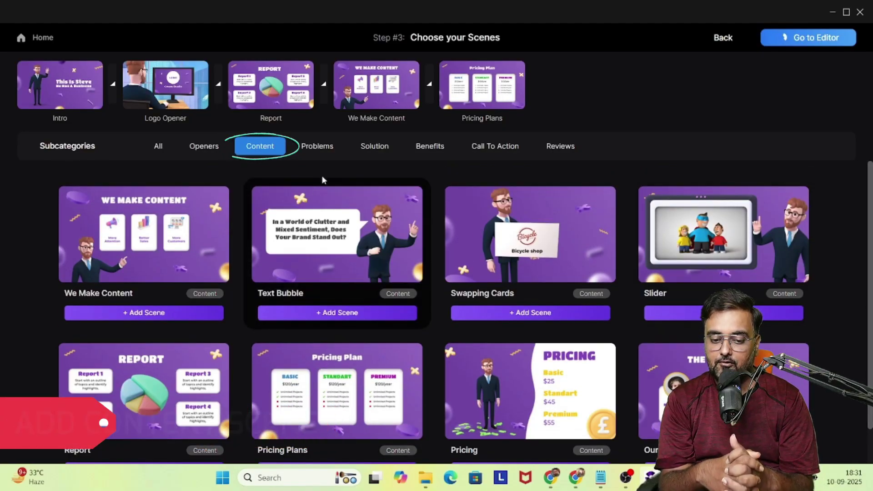
left_click(318, 148)
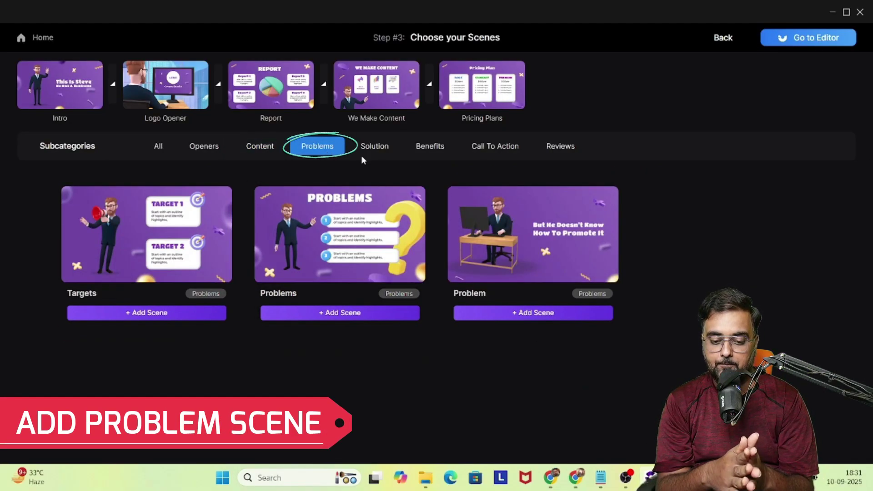
left_click(532, 313)
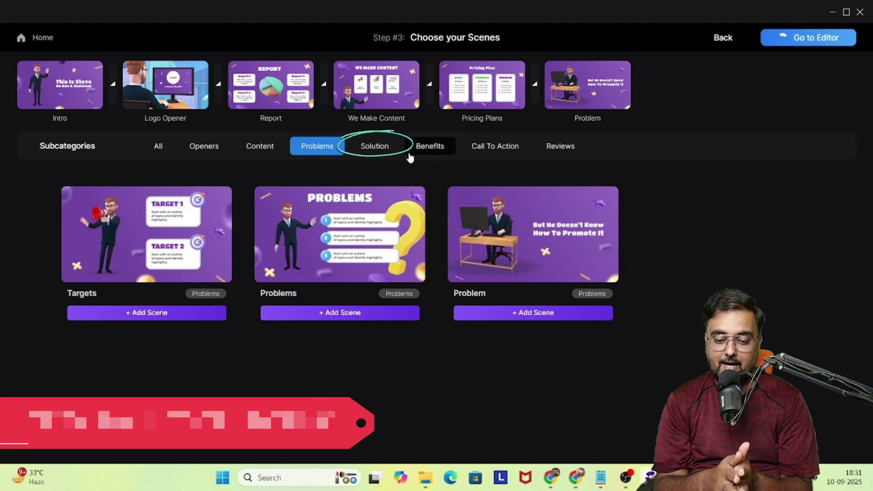
left_click(375, 147)
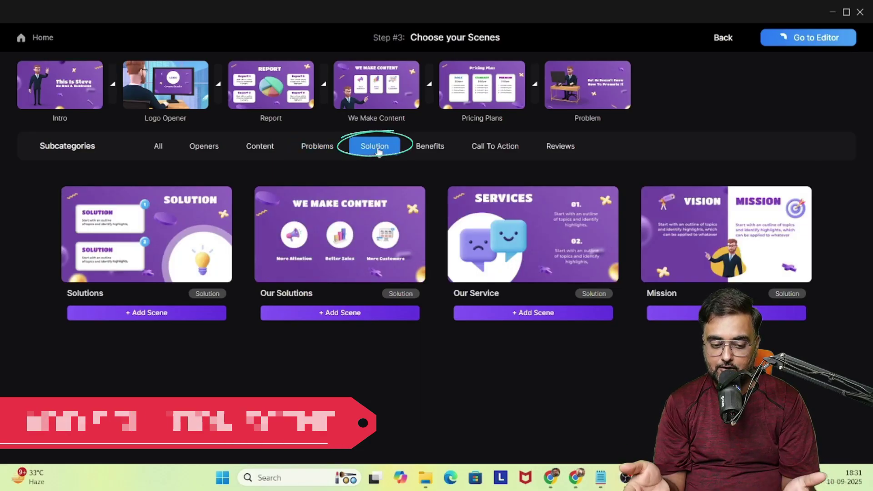
left_click(431, 147)
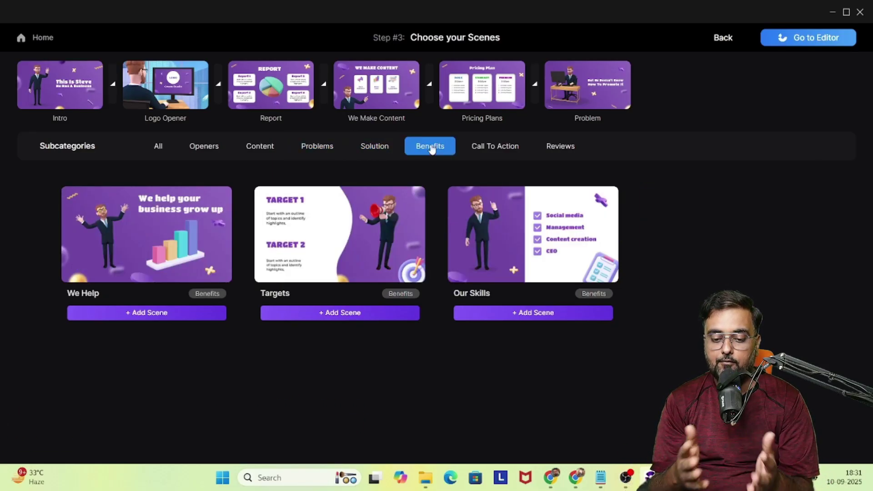
left_click(524, 314)
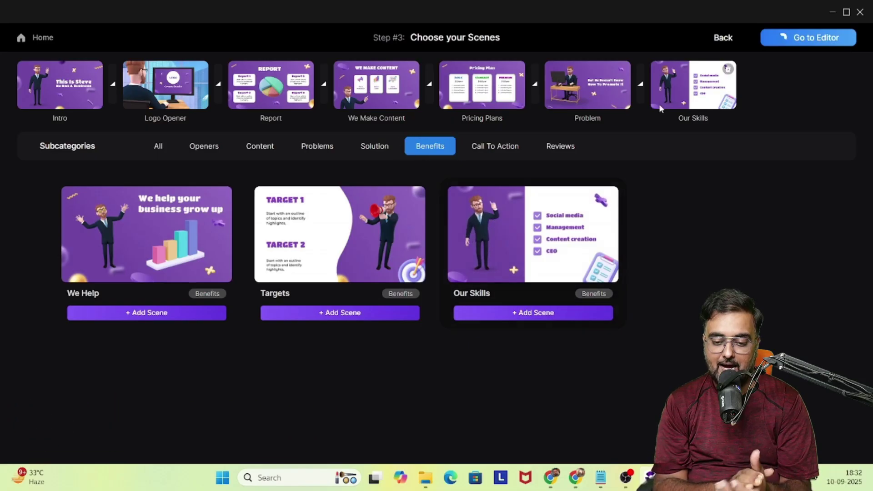
left_click(809, 39)
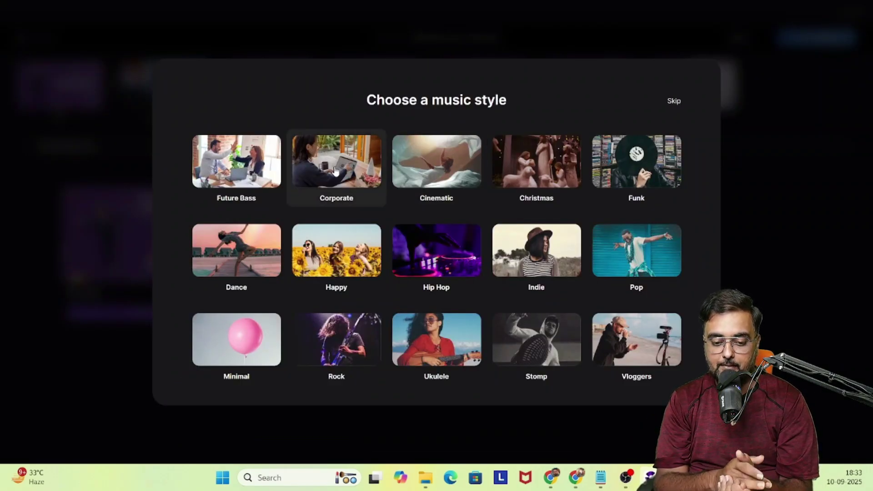
Choose Corporate as the video's music style.
left_click(334, 171)
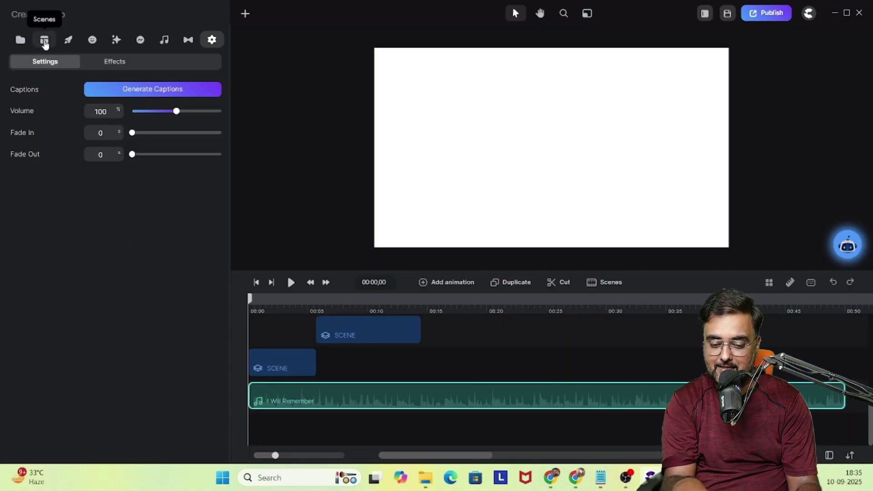
Browse the elements, 3D character, effects and call-to-action libraries.
left_click(68, 41)
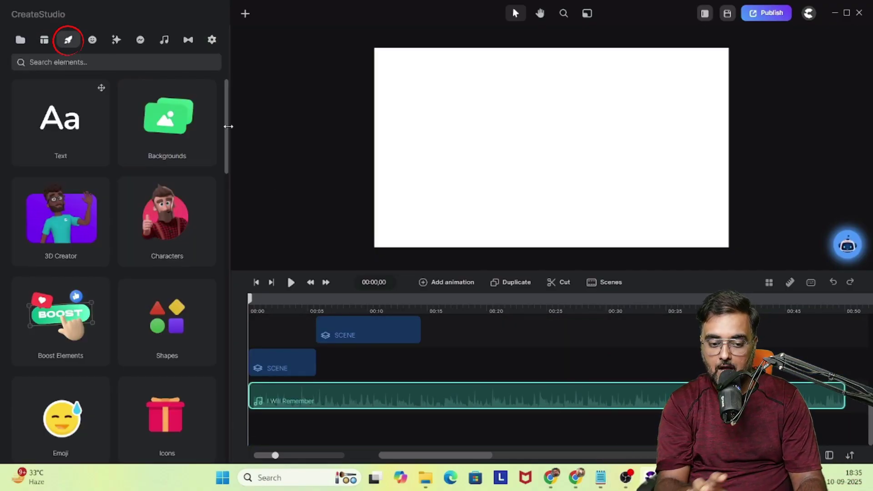
mouse_move(225, 129)
left_mouse_down()
mouse_move(224, 434)
mouse_move(224, 133)
left_mouse_up()
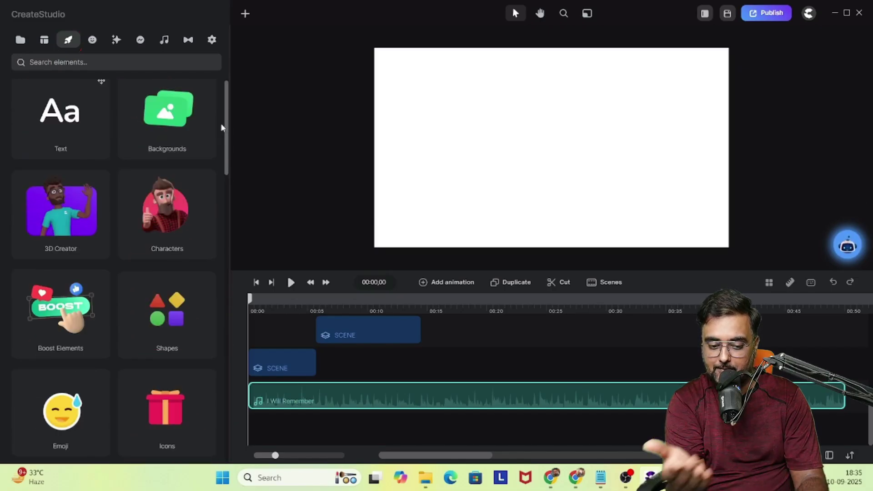
left_click(92, 41)
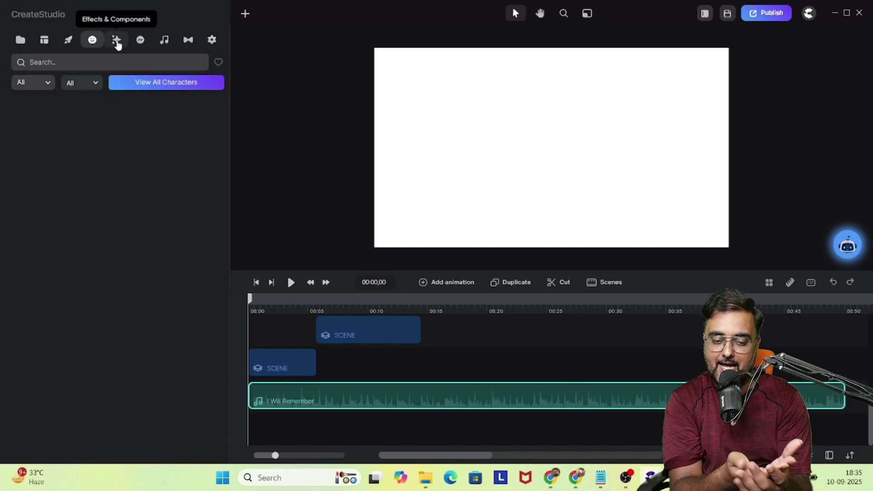
left_click(117, 42)
left_click(93, 42)
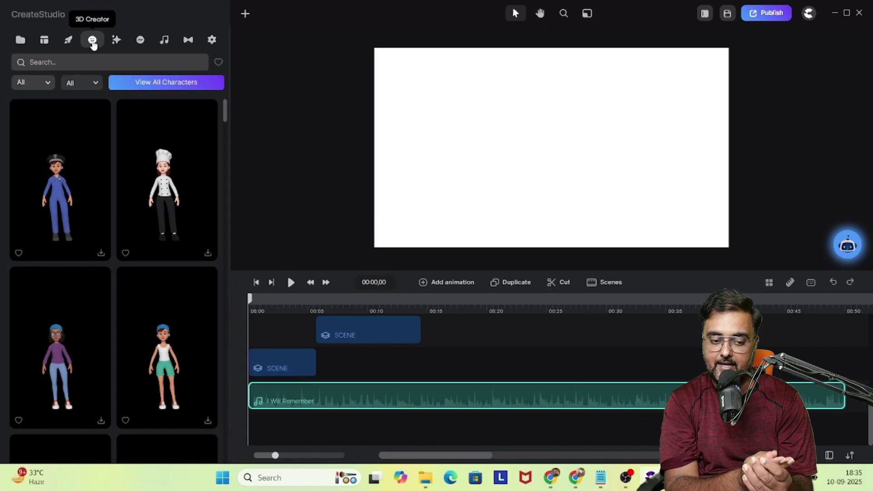
left_click(117, 41)
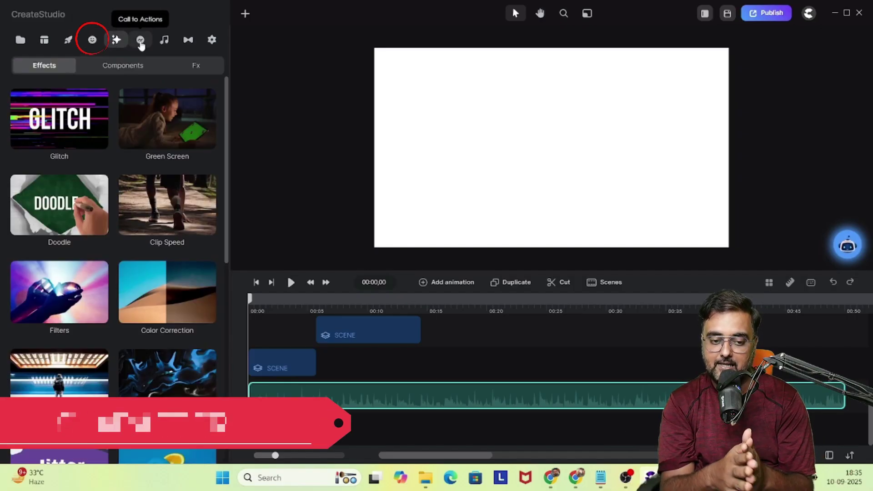
left_click(141, 41)
Switch Music to text-to-speech, check the voice list, and select ChatGPT's voiceover script.
left_click(164, 42)
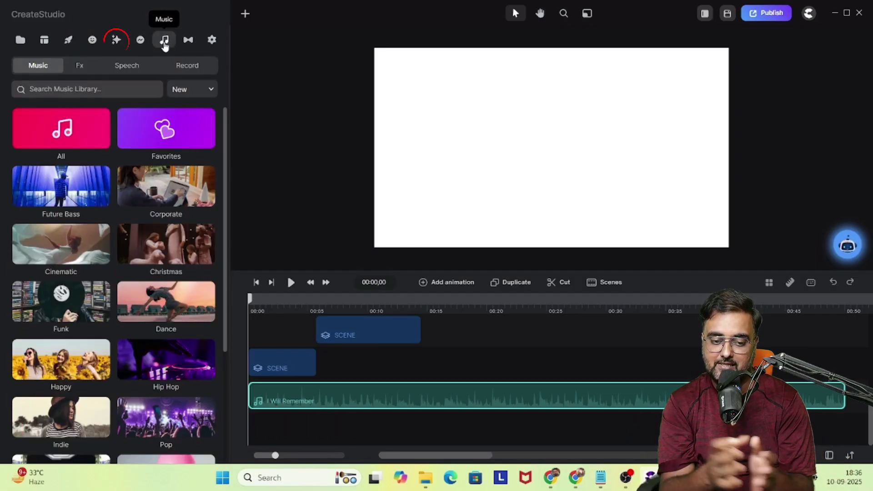
left_click(127, 66)
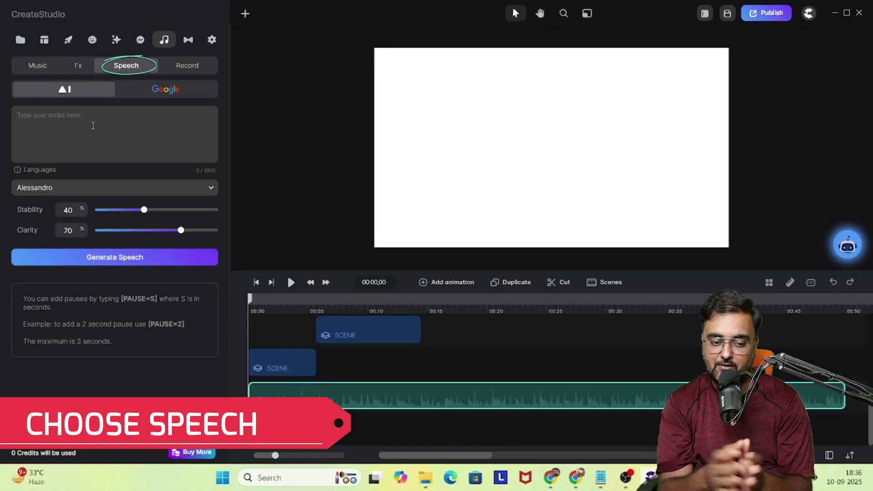
left_click(211, 190)
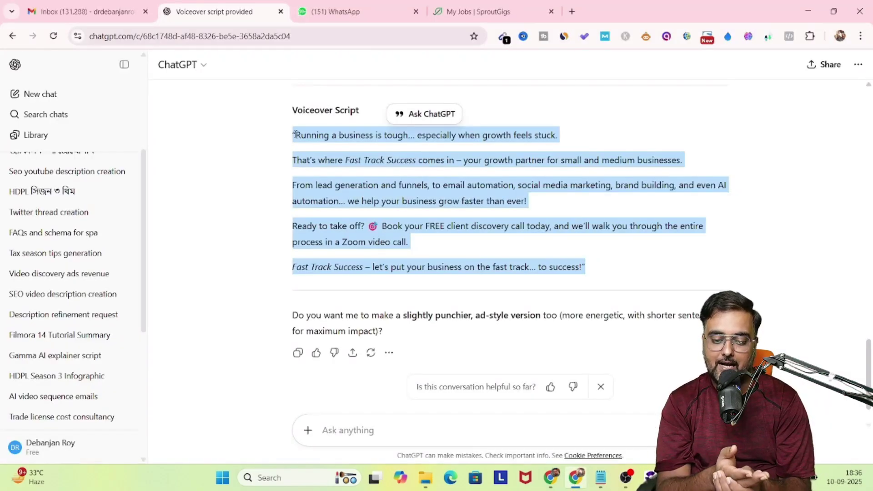
left_click(295, 135)
left_click(600, 272, "shift")
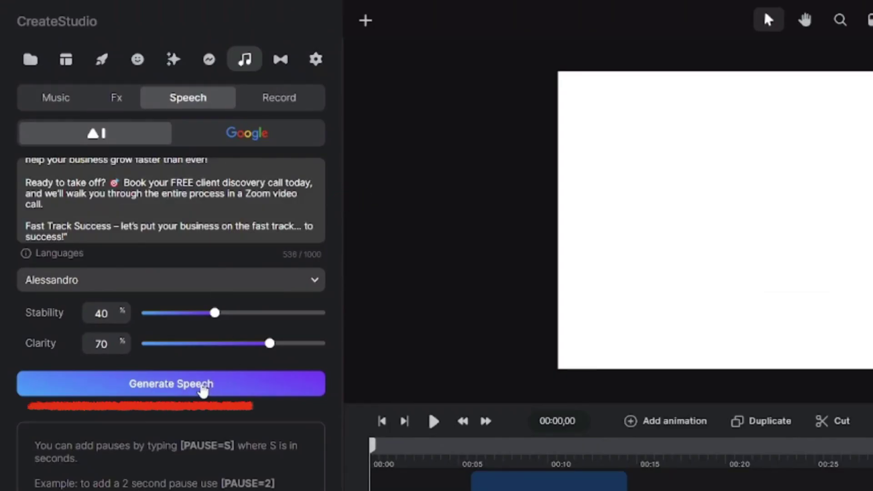
Generate the Alessandro voiceover from the script and import it onto the timeline.
left_click(203, 386)
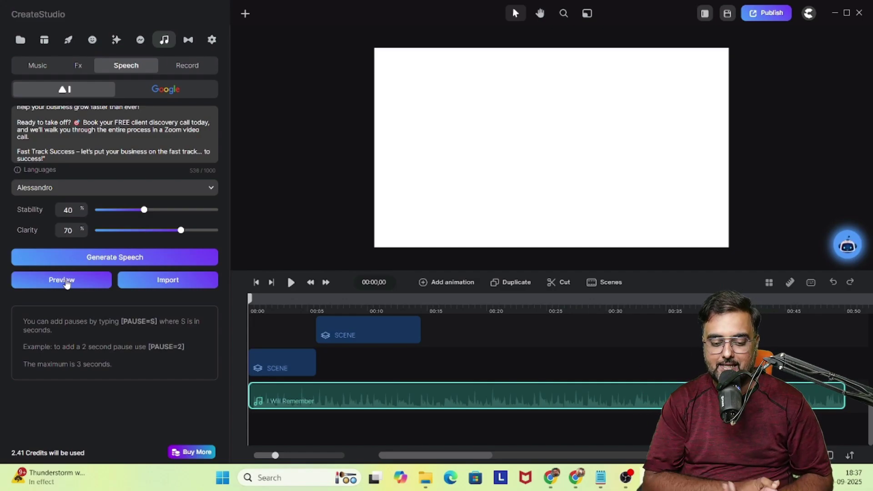
left_click(168, 281)
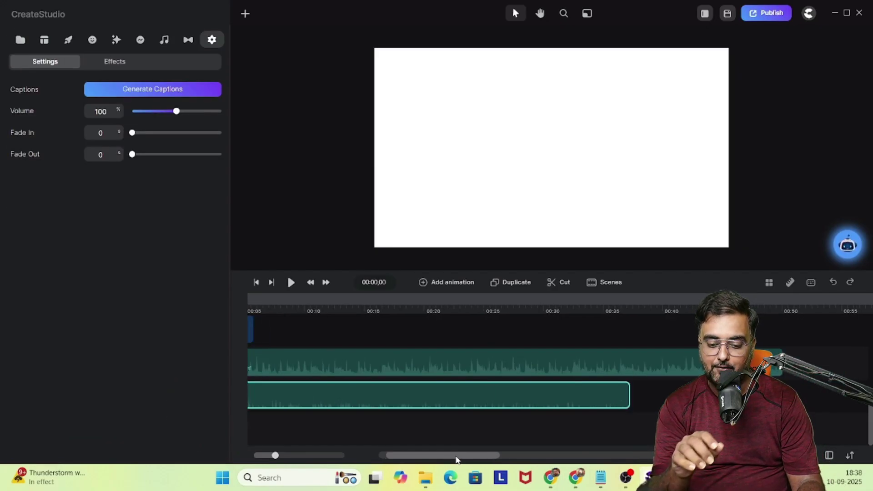
Generate captions from the voiceover with English as the media language.
scroll(409, 387, "up", 3)
scroll(455, 379, "down", 3)
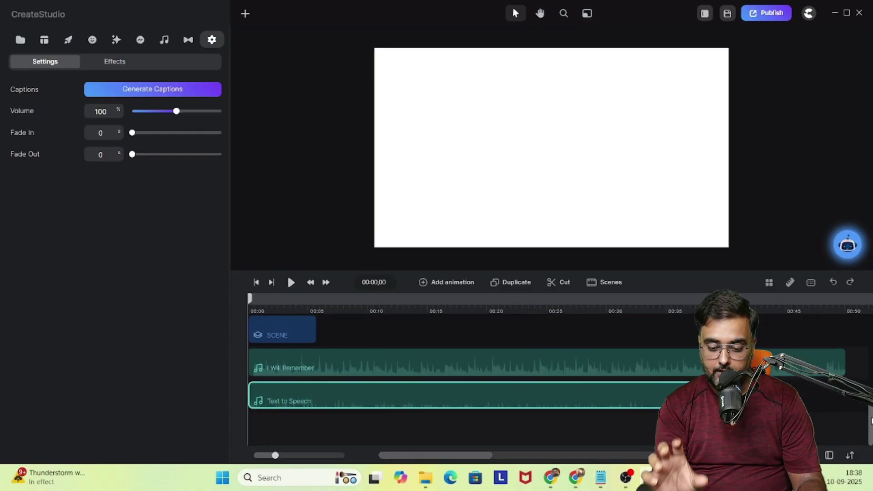
scroll(455, 380, "up", 3)
scroll(454, 380, "down", 3)
scroll(402, 308, "up", 5)
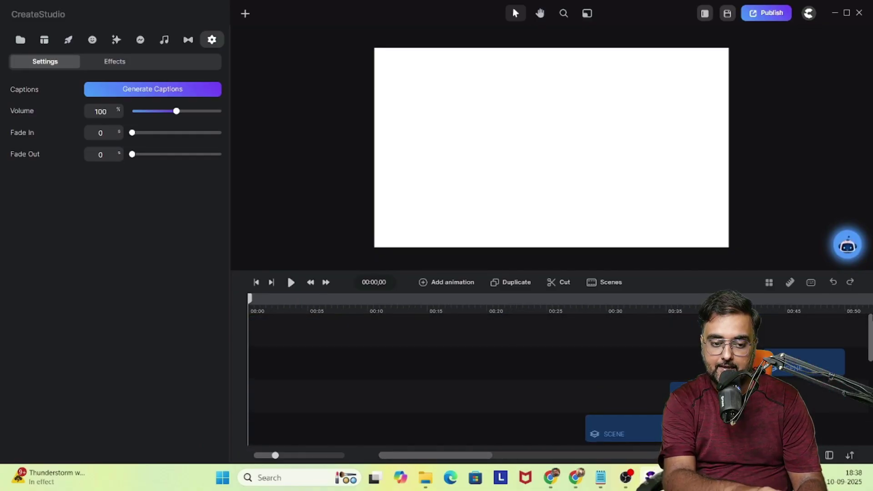
left_click(187, 40)
left_click(213, 40)
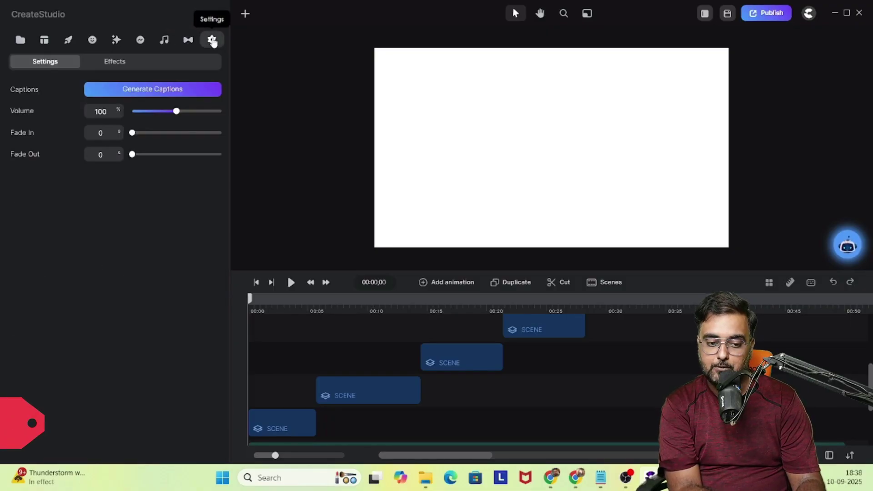
left_click(168, 94)
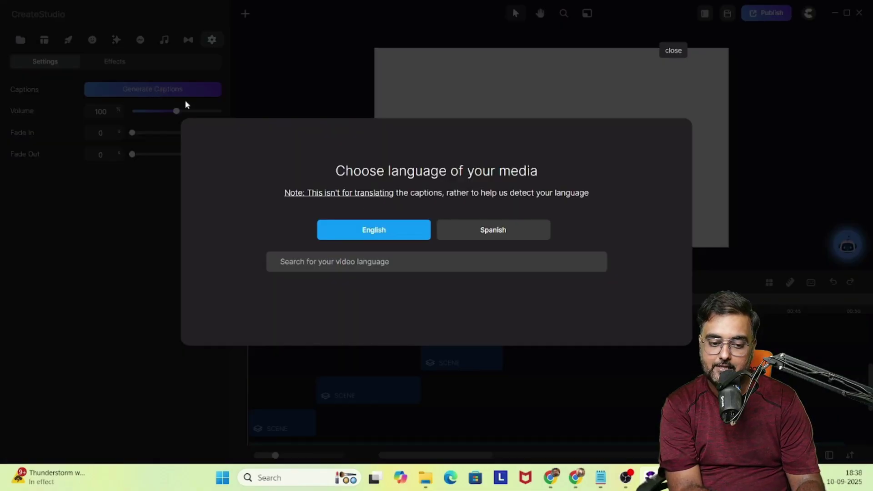
left_click(381, 235)
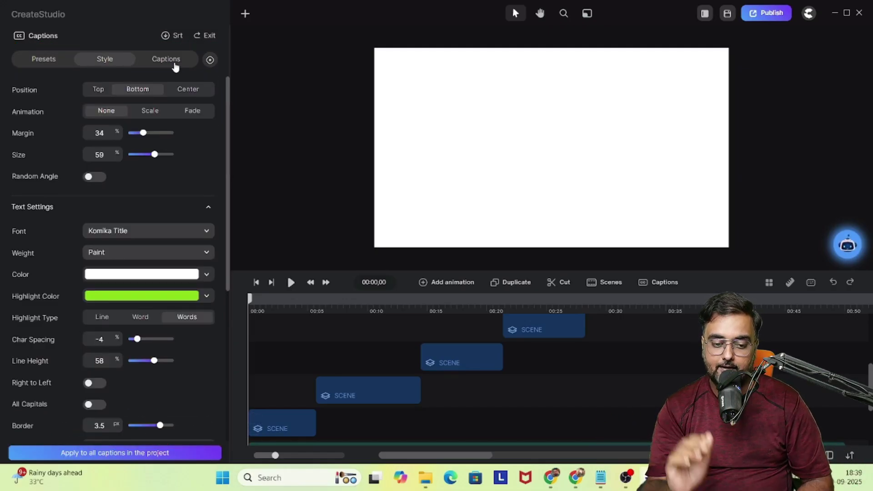
Apply a caption preset to all project captions and play the video to 00:50.
left_click(176, 63)
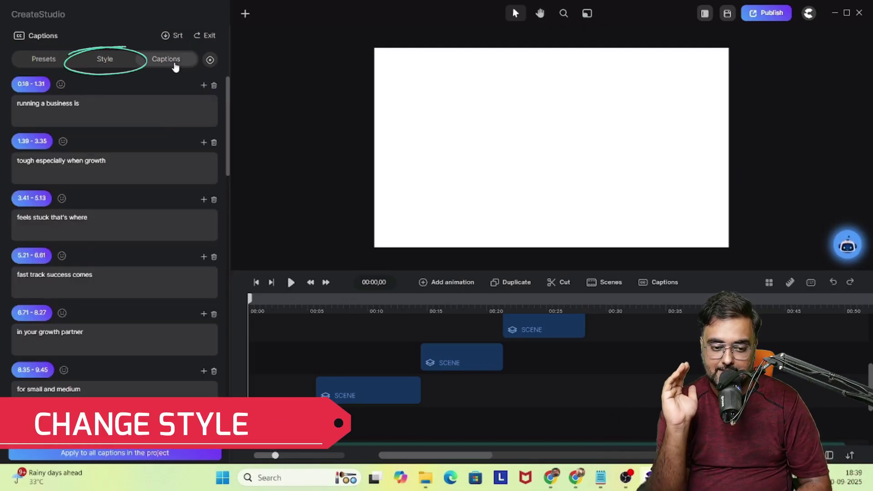
left_click(100, 63)
left_click(50, 60)
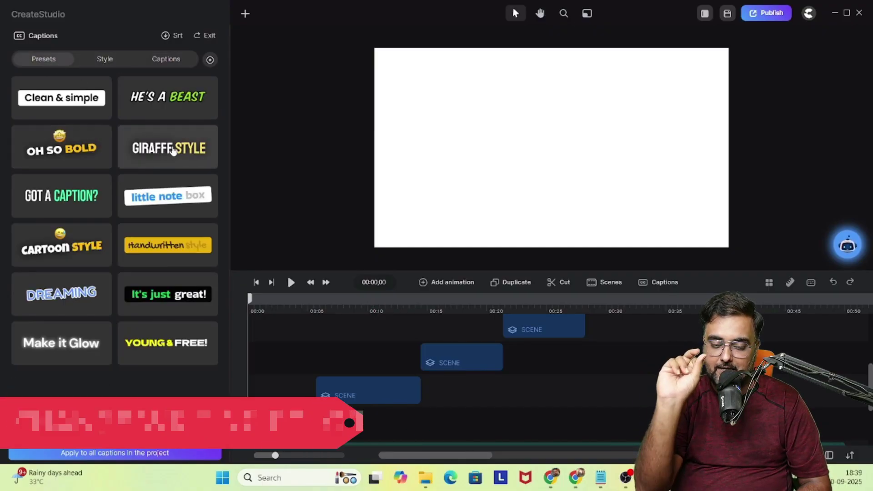
left_click(129, 456)
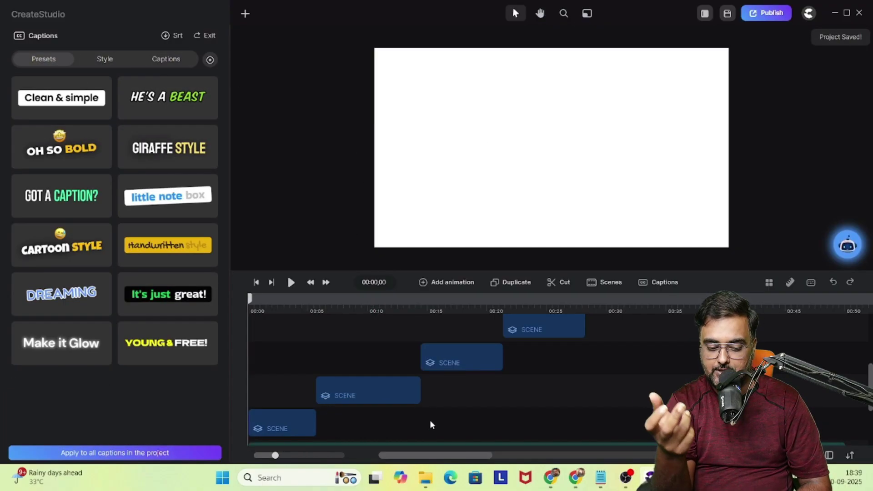
left_click(289, 283)
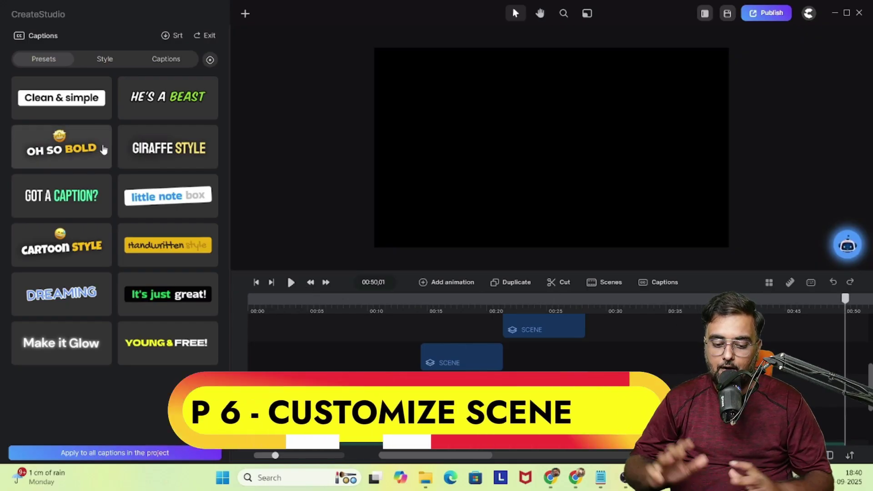
Lower the I Will Remember background music volume to 14%.
left_click(207, 35)
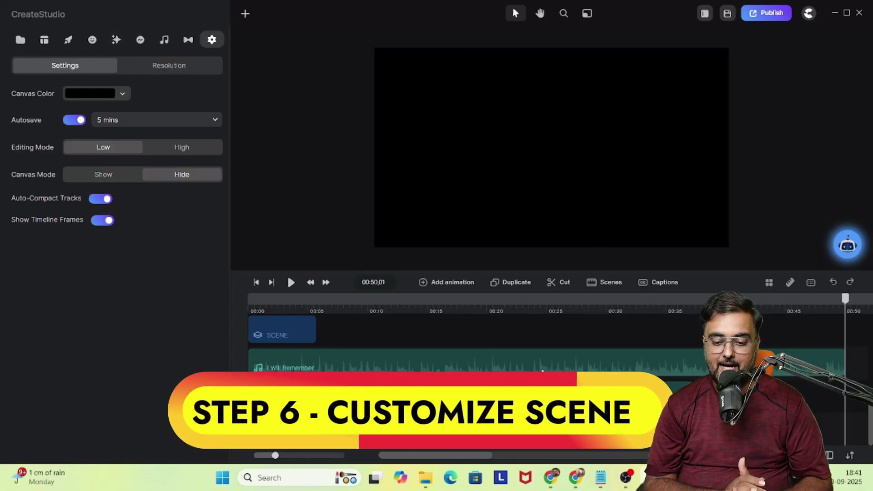
left_click(517, 363)
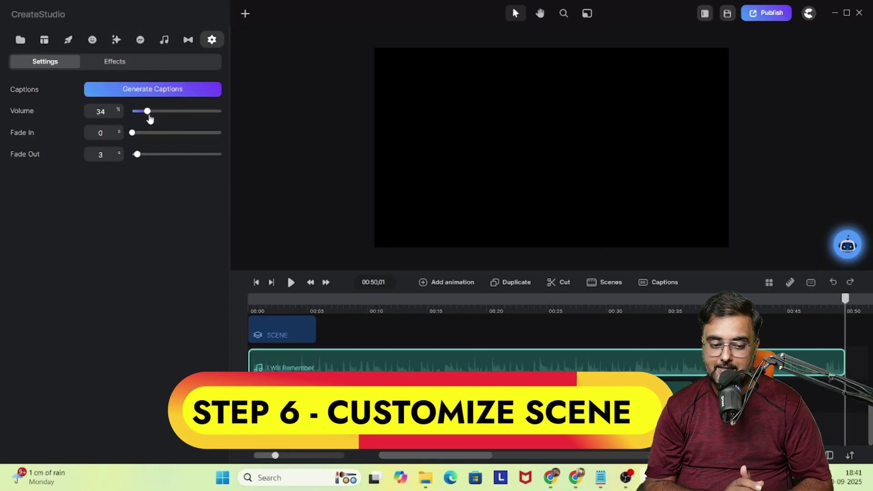
left_click_drag(150, 117, 140, 117)
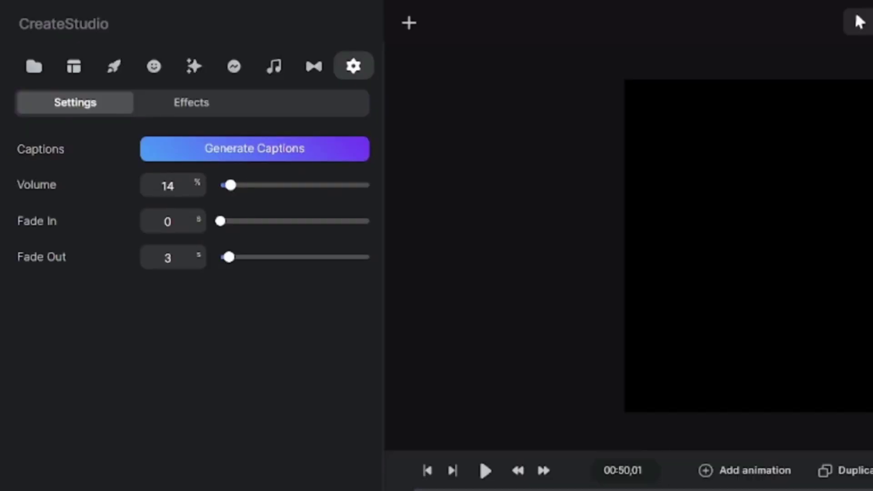
Preview the video up to the logo scene and open the intro scene group.
left_click(486, 473)
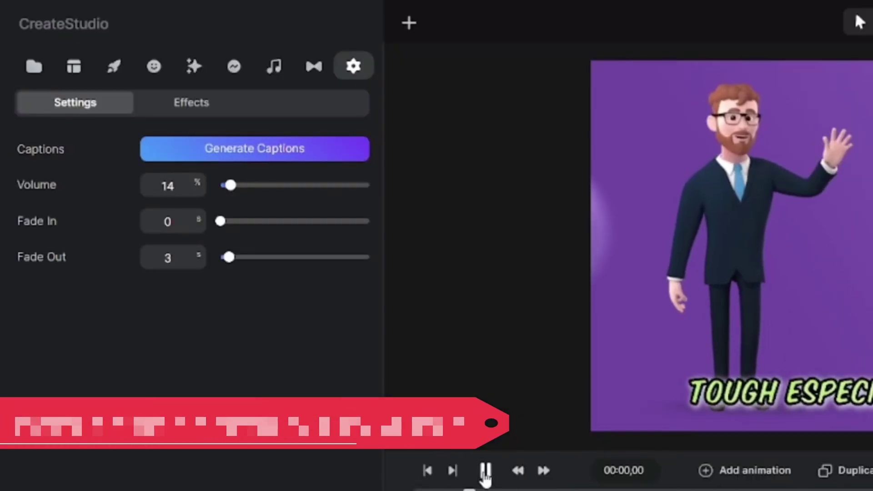
left_click(485, 472)
left_click(291, 283)
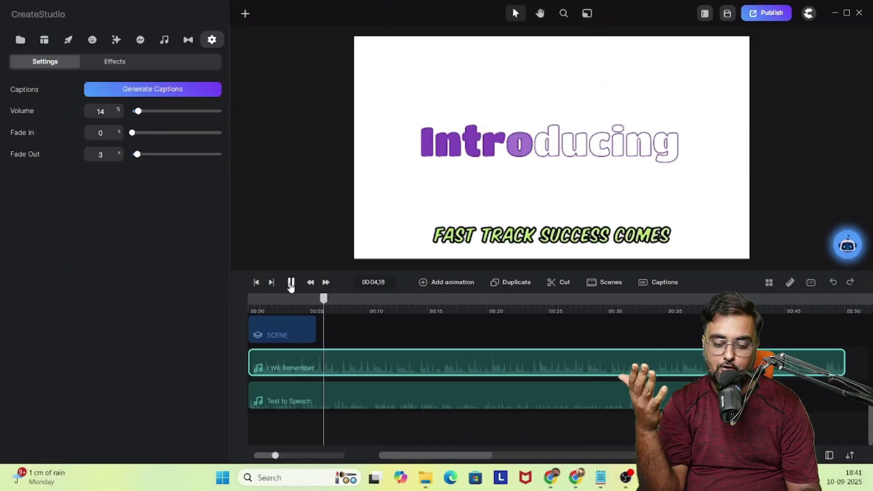
left_click(291, 283)
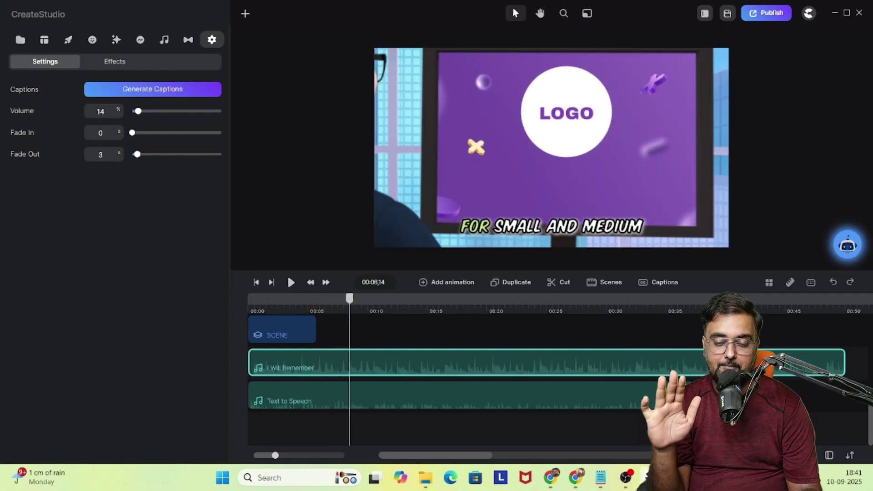
double_click(383, 423)
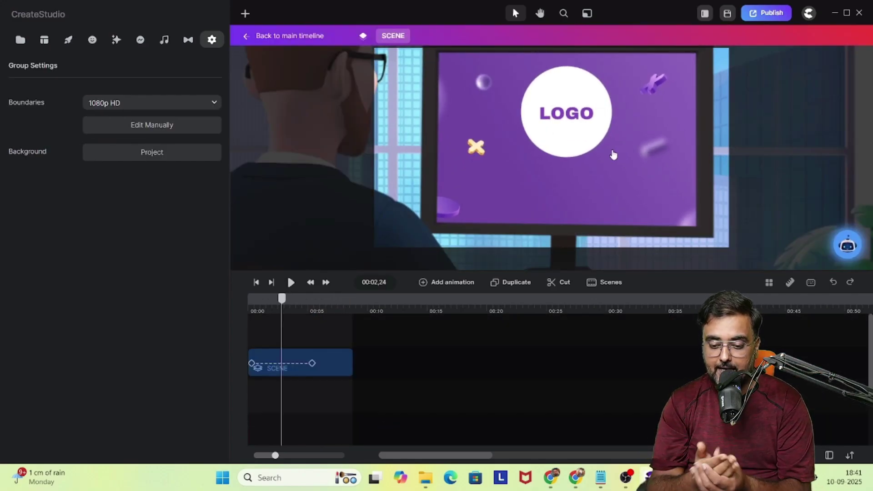
Replace the monitor text 'Create Studio' with 'Fast Track Success' and preview the scene.
left_click(578, 122)
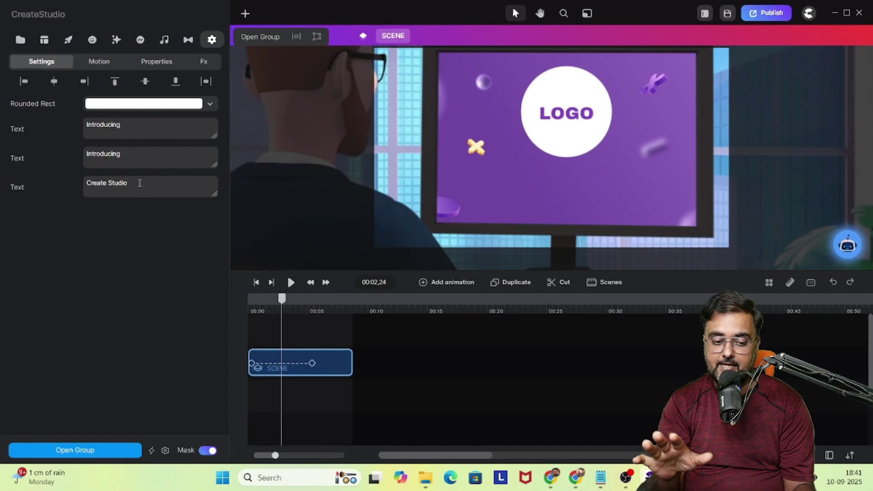
left_click_drag(140, 183, 77, 186)
type("Fast Tr")
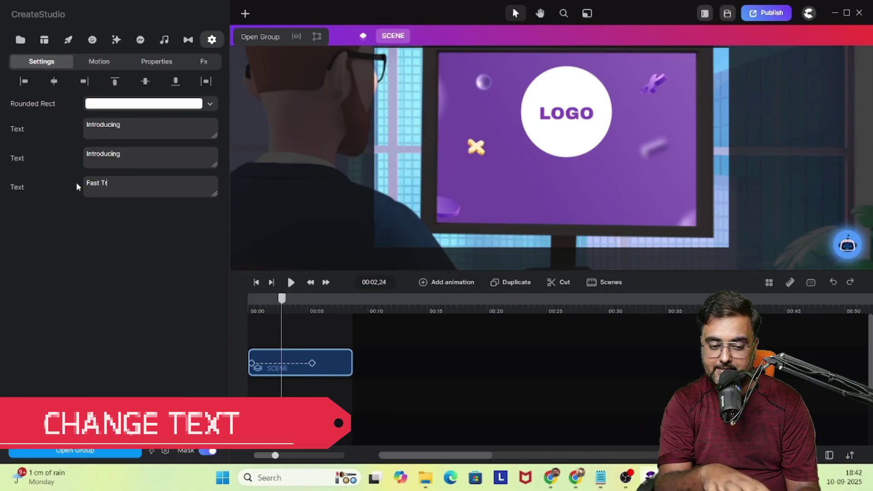
type("ack Success")
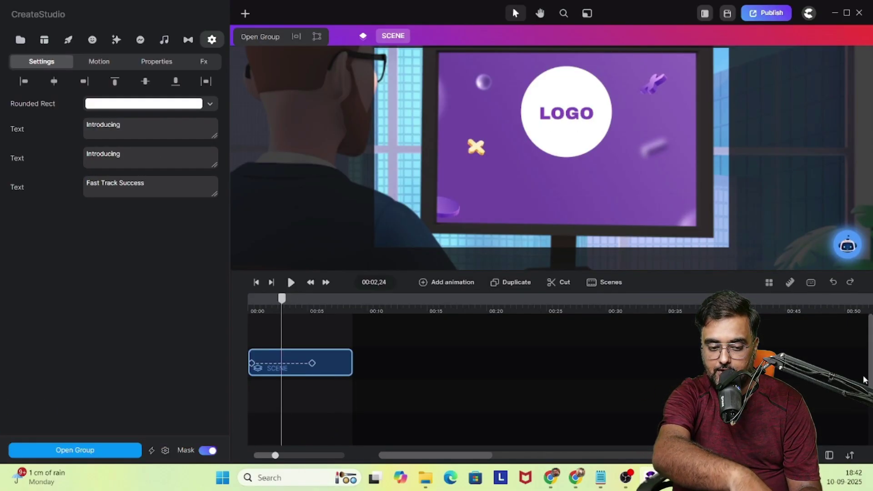
left_click(292, 282)
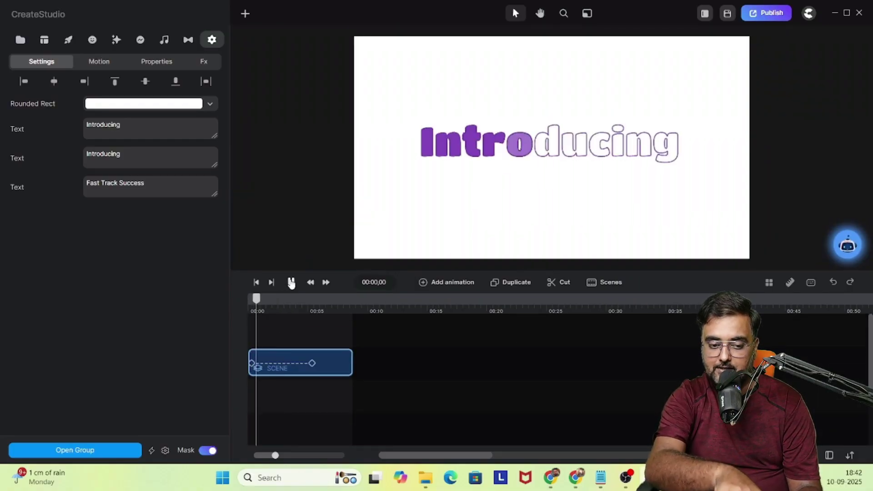
left_click(291, 282)
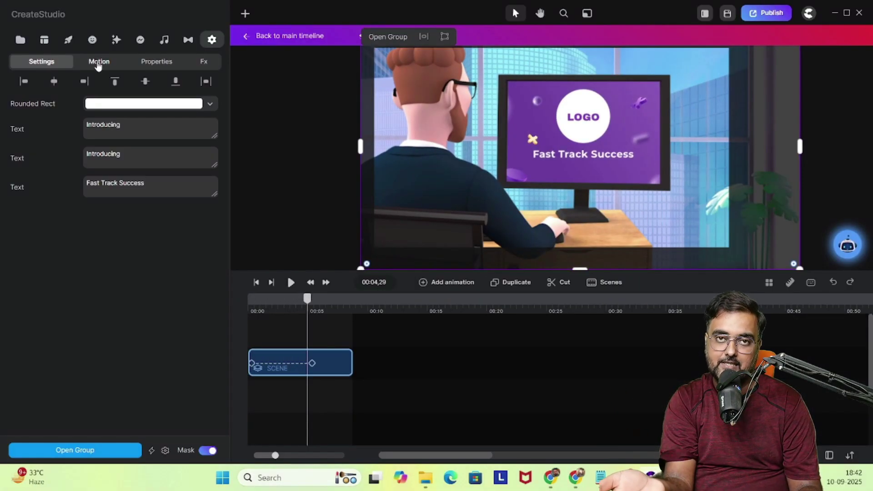
Review the group's Motion, Properties and Fx tabs, then bring up Easy Edit Properties.
left_click(99, 66)
left_click(150, 65)
left_click(205, 64)
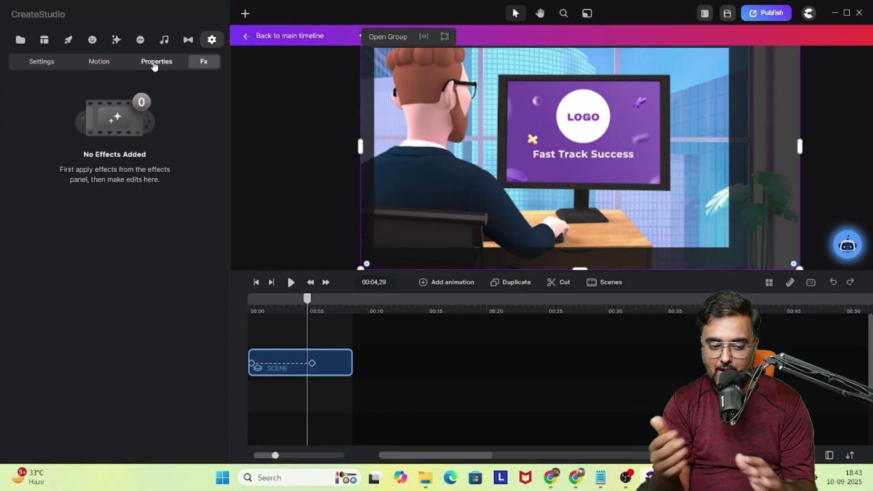
left_click(98, 61)
left_click(39, 63)
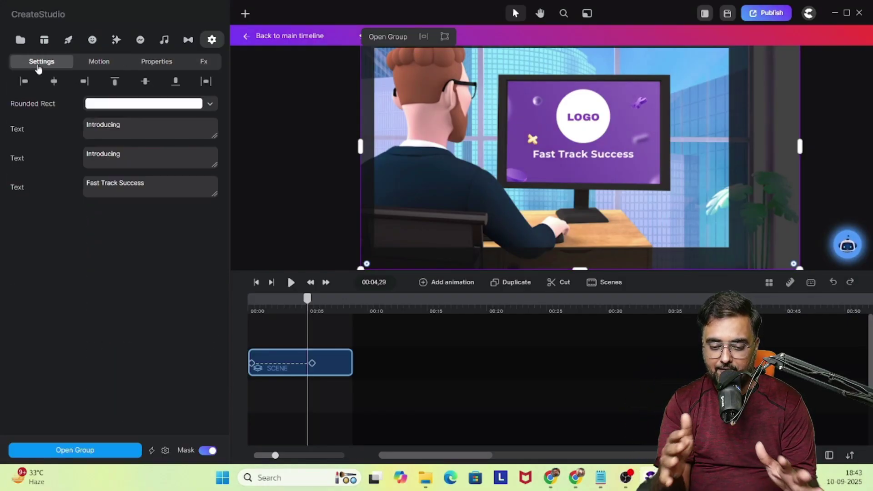
left_click(165, 451)
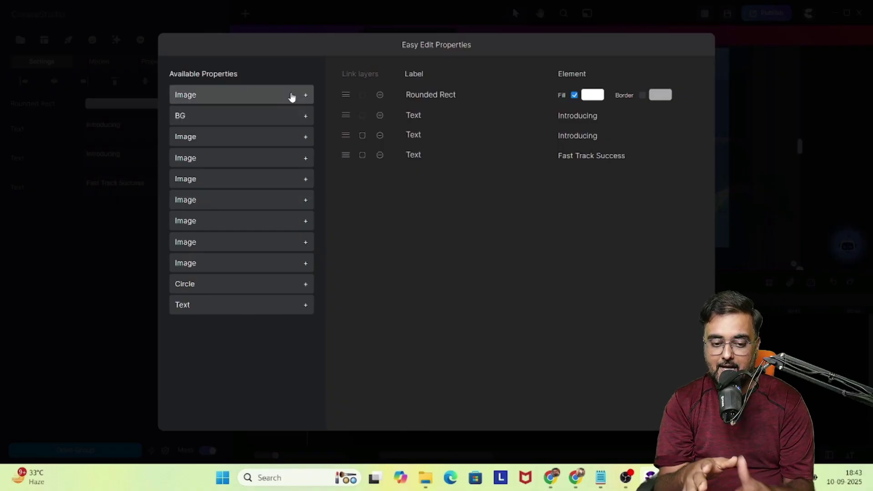
Add two Image entries to the easy-edit properties, preview, and return to the main timeline.
left_click(306, 95)
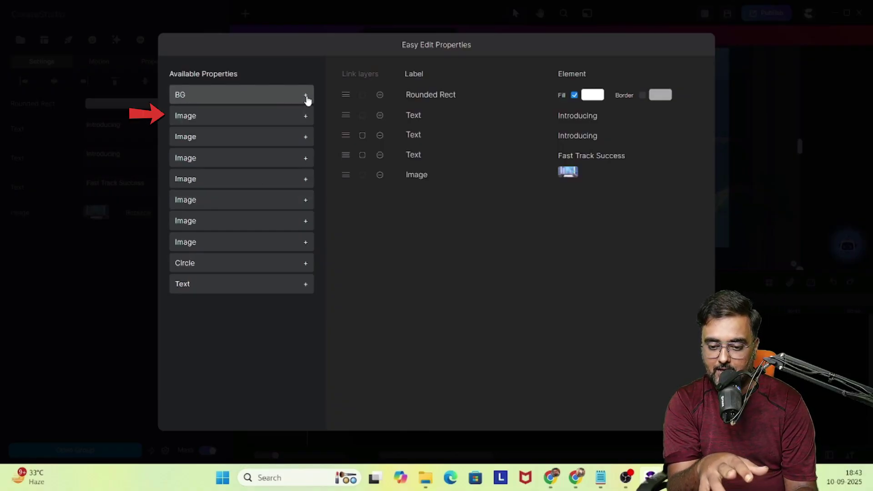
left_click(305, 117)
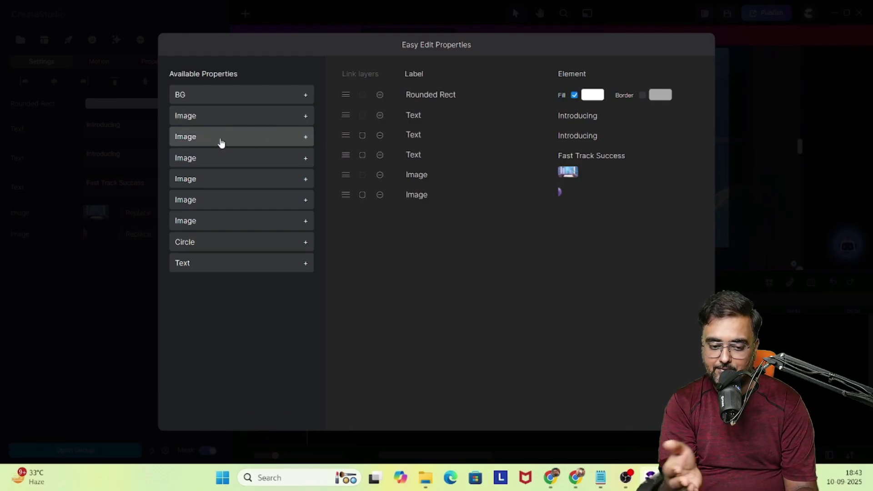
left_click(760, 120)
left_click(291, 283)
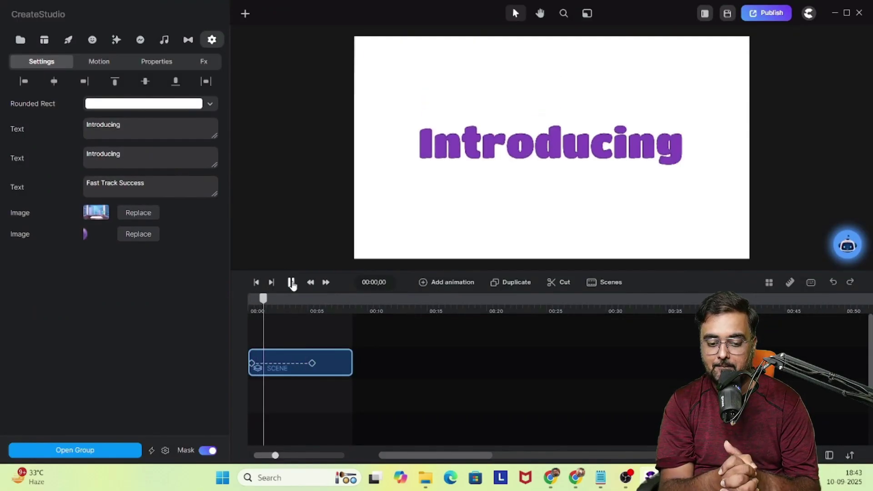
left_click(292, 37)
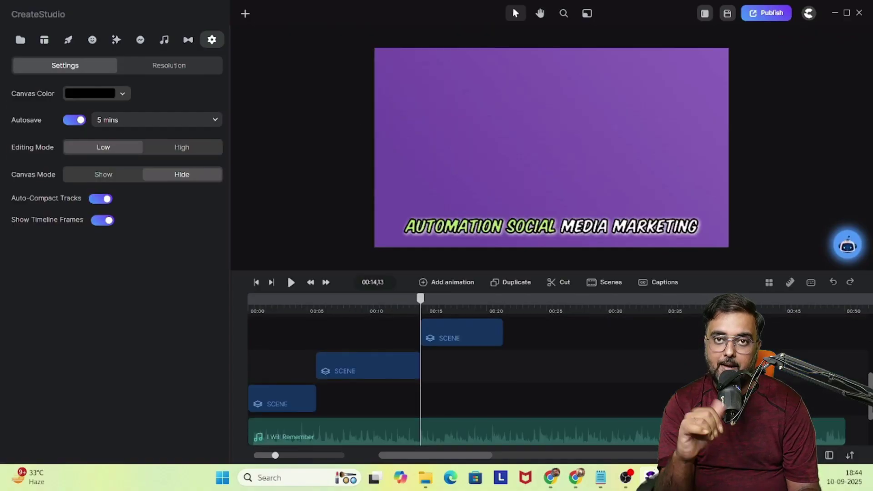
Play the timeline into the REPORT scene, replaying it from about 00:14.
left_click(291, 283)
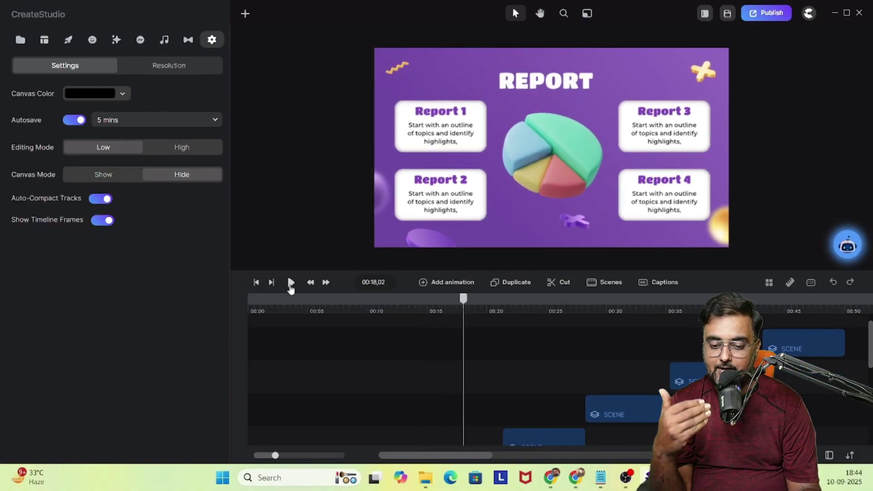
scroll(500, 378, "down", 2)
left_click(429, 313)
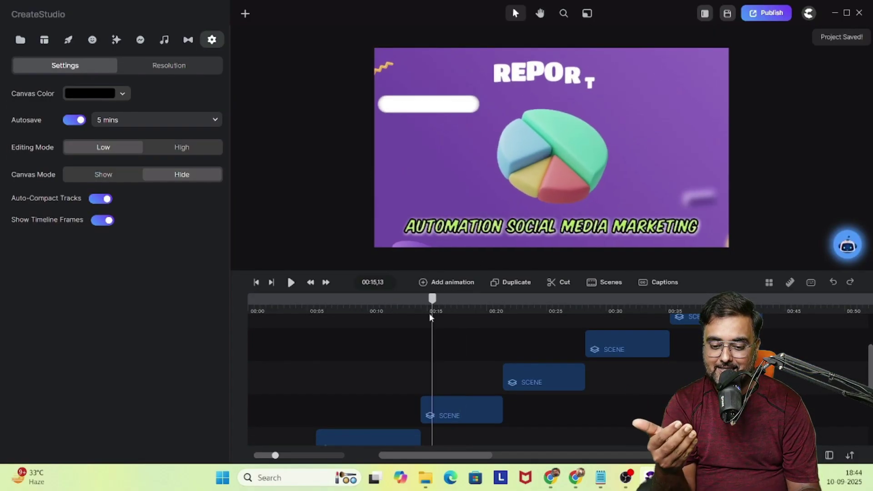
left_click(291, 282)
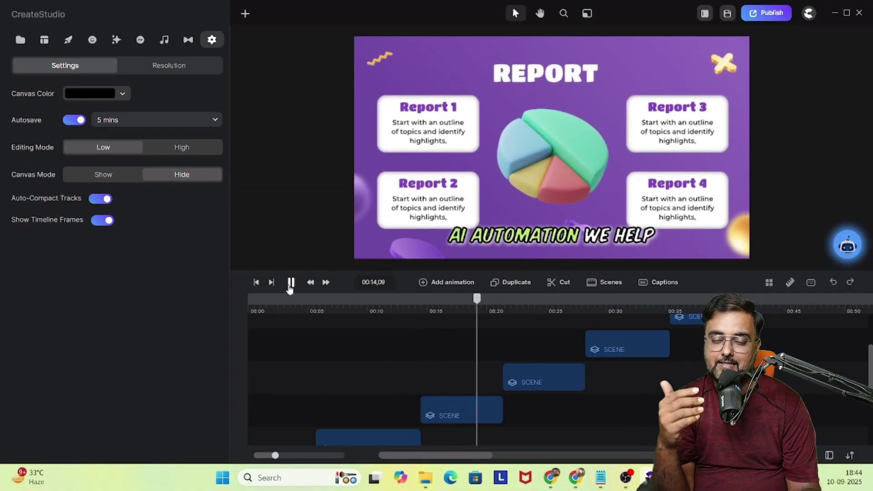
Open the REPORT scene's nested group and select the Report 4 text box.
double_click(449, 411)
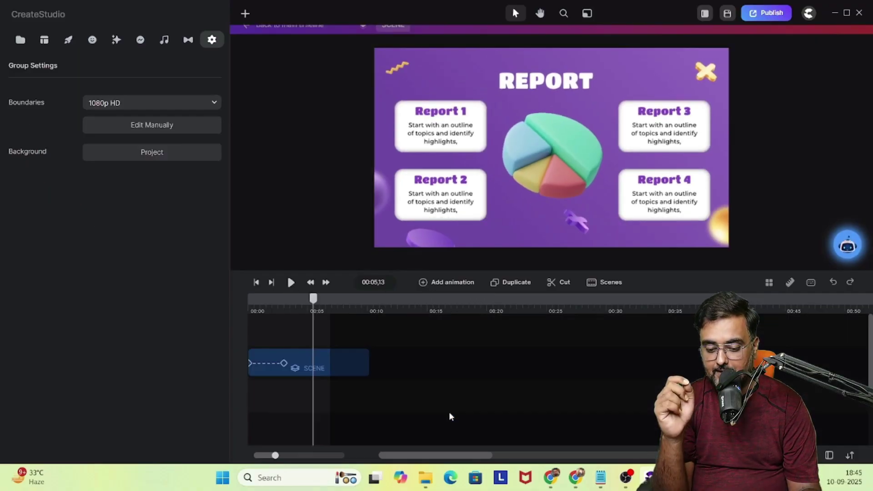
left_click(445, 127)
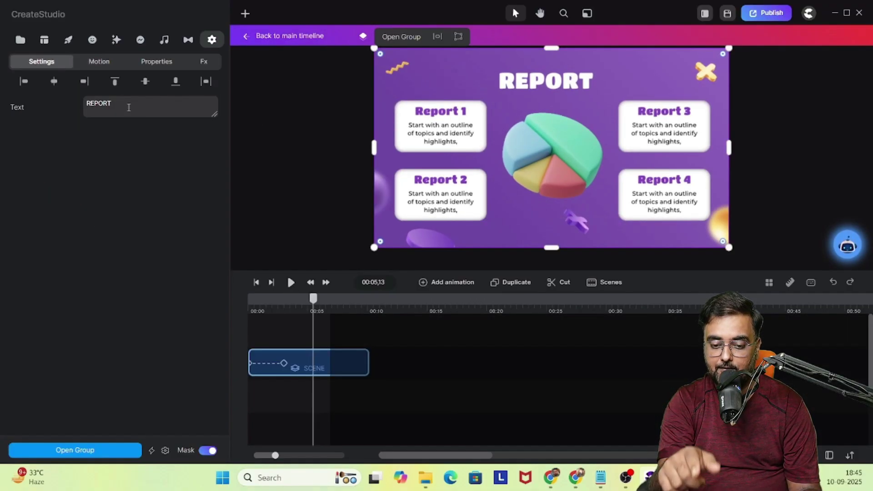
double_click(290, 365)
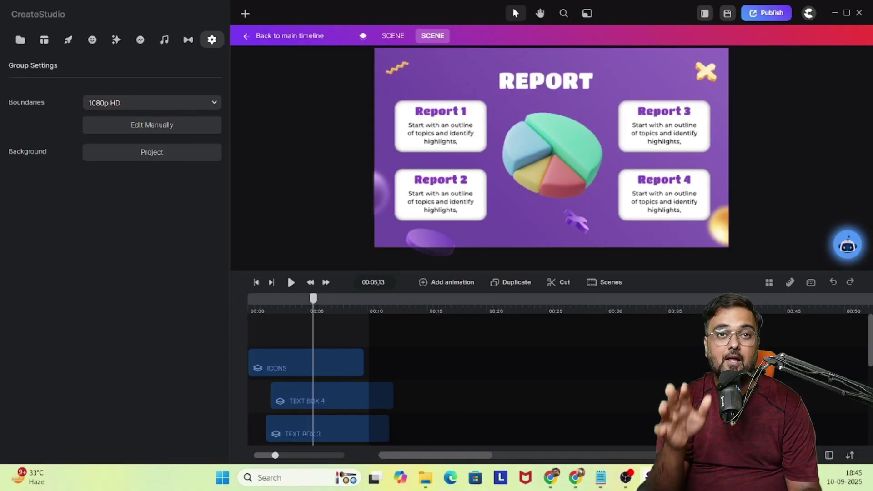
scroll(285, 352, "down", 3)
scroll(285, 352, "up", 3)
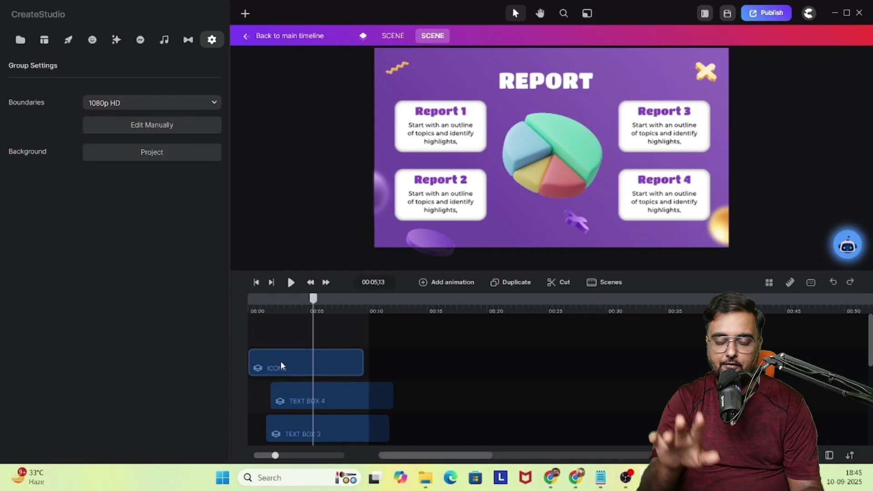
left_click(281, 363)
left_click(295, 399)
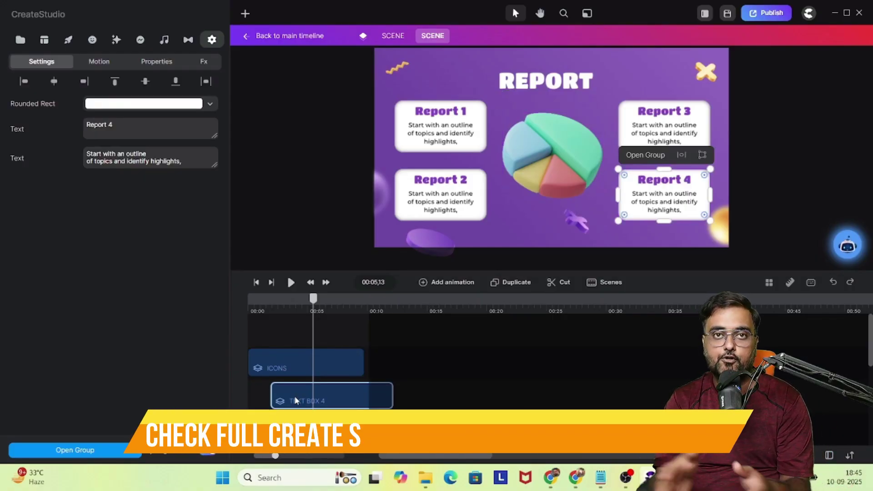
Retitle the Report 4 box BRAND BUILDING with the description 'Create Your Business Brand'.
left_click_drag(125, 123, 72, 121)
type("BRA")
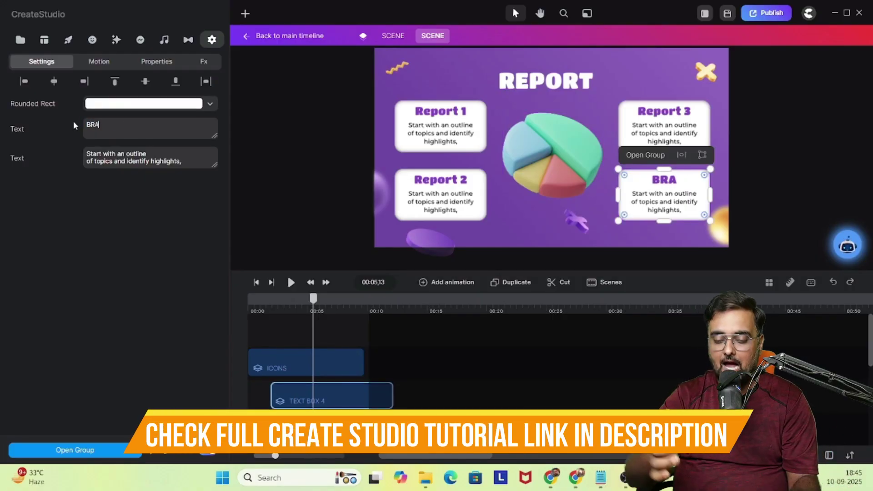
type("ND BUILDING")
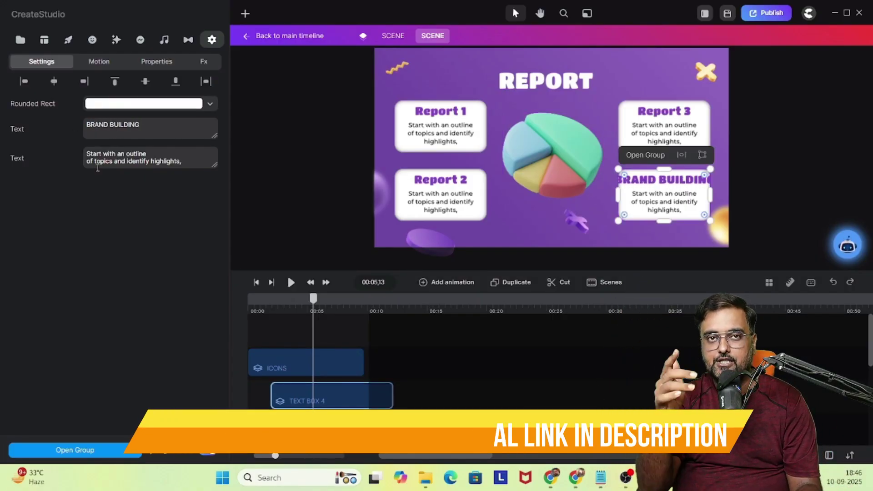
left_click_drag(86, 153, 195, 162)
type("c")
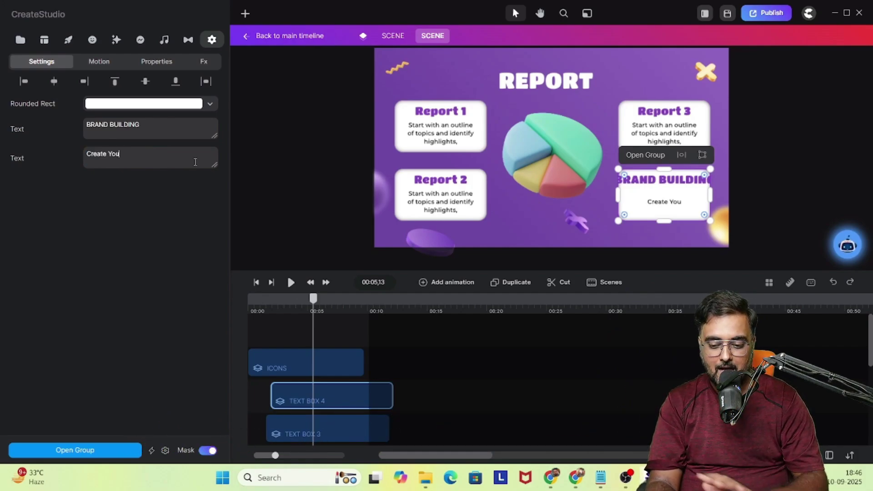
type("reate Your Business Brand")
scroll(334, 378, "down", 2)
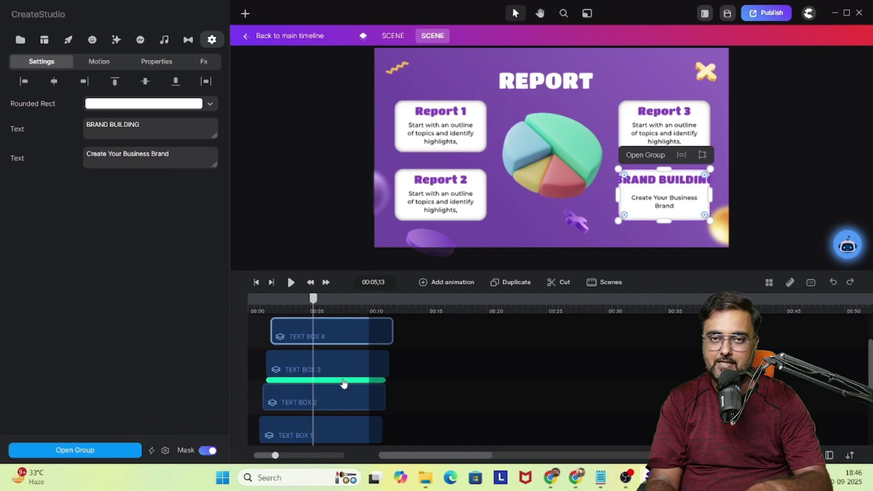
left_click(334, 372)
left_click(337, 337)
scroll(337, 337, "up", 1)
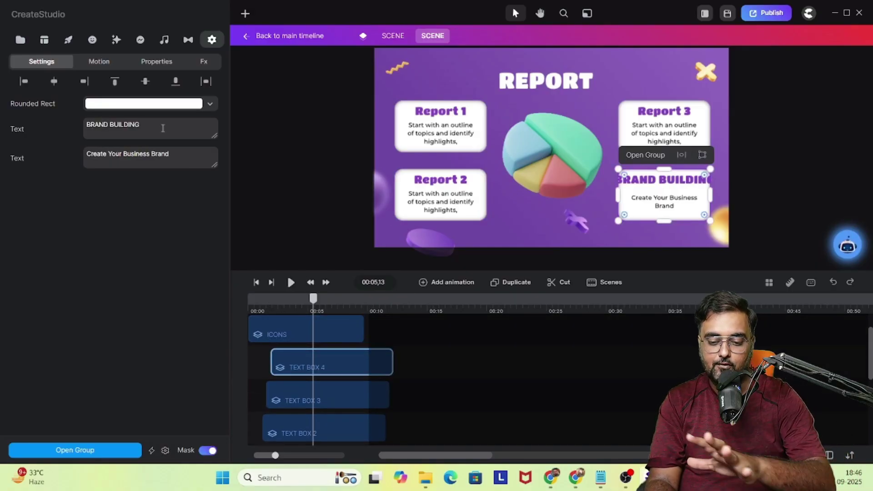
left_click(162, 65)
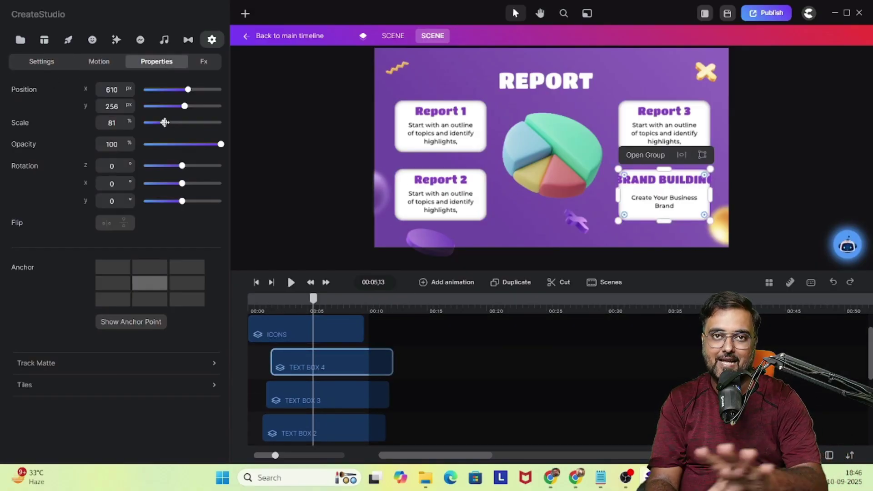
Resize the BRAND BUILDING card to 83% scale and review its Fx and fade animations.
left_click_drag(164, 122, 165, 123)
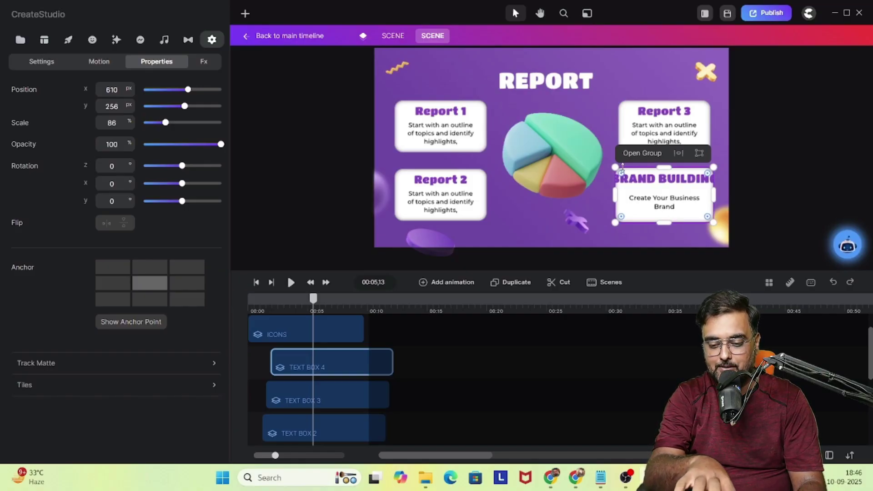
left_click_drag(618, 168, 621, 169)
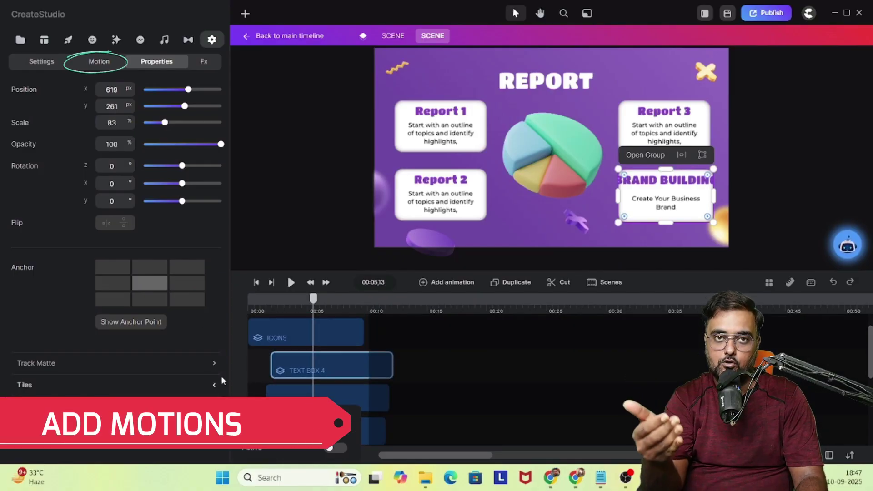
left_click(204, 63)
left_click(99, 61)
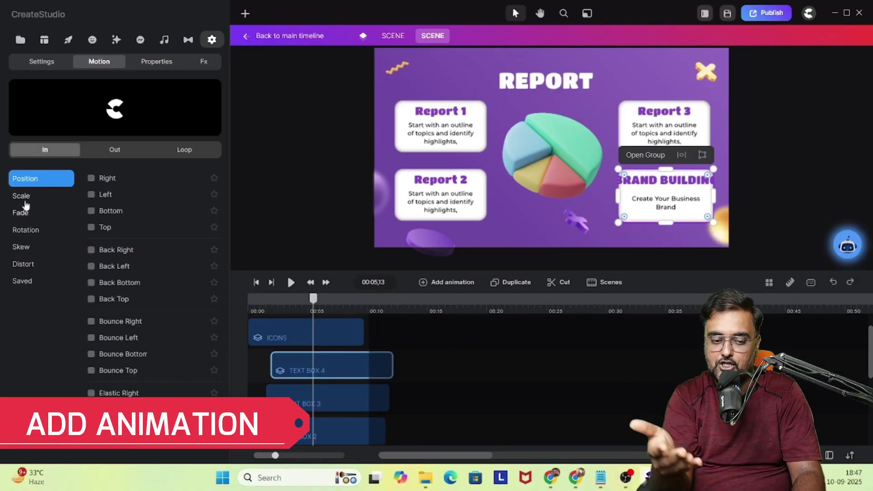
left_click(22, 215)
Wrap the BRAND BUILDING heading so BUILDING sits on a second line.
left_click(41, 63)
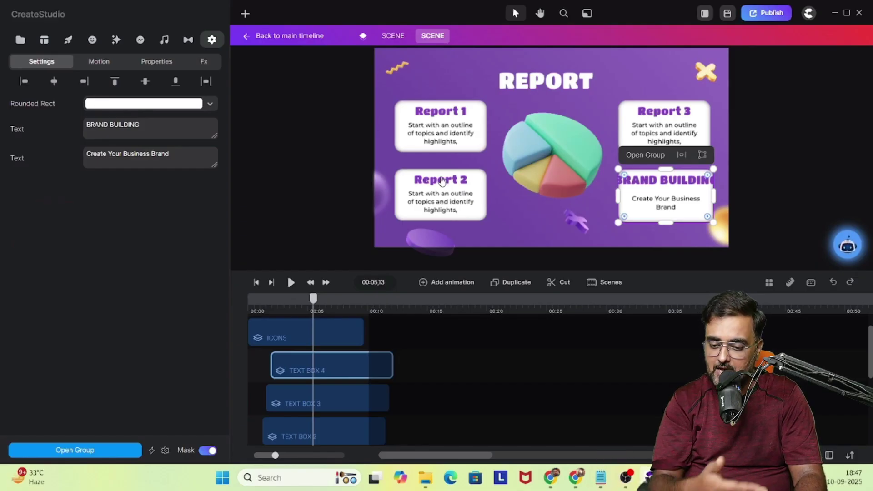
left_click(110, 124)
key("Return")
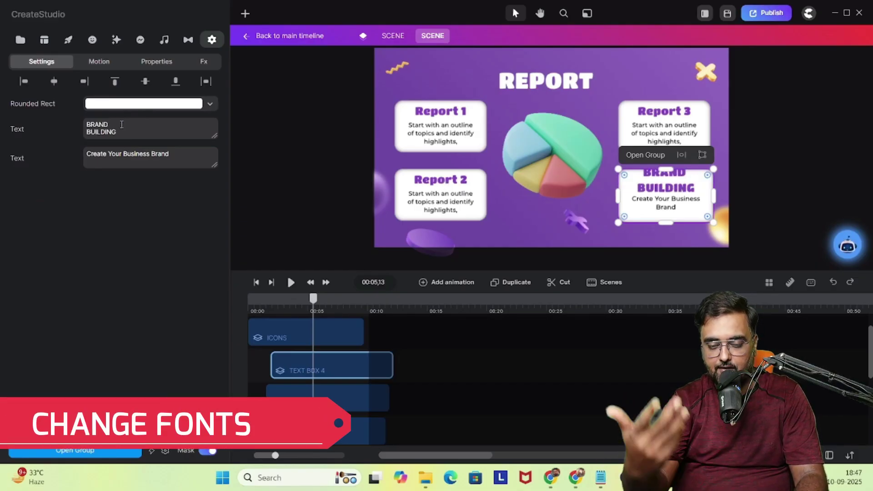
Relabel the cards AI AUTOMATION and Lead Generation, wrapping Generation onto a second line.
left_click(295, 404)
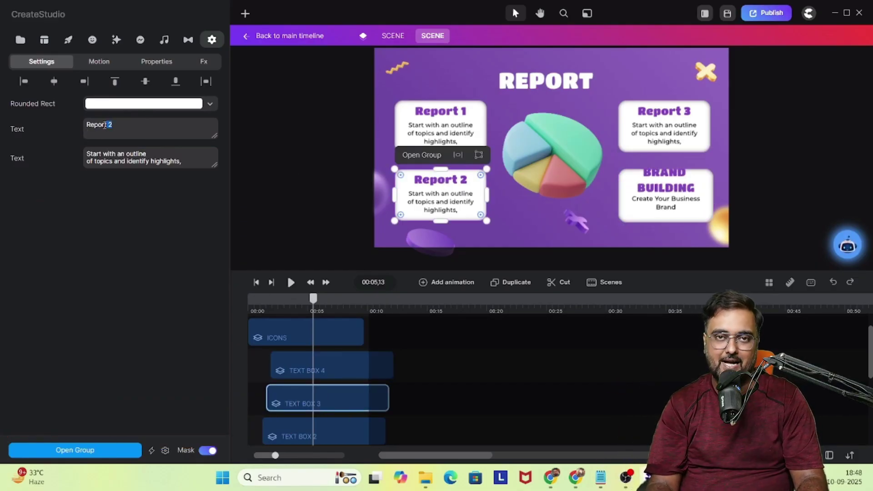
left_click(84, 124)
type("AI AUTOMATION")
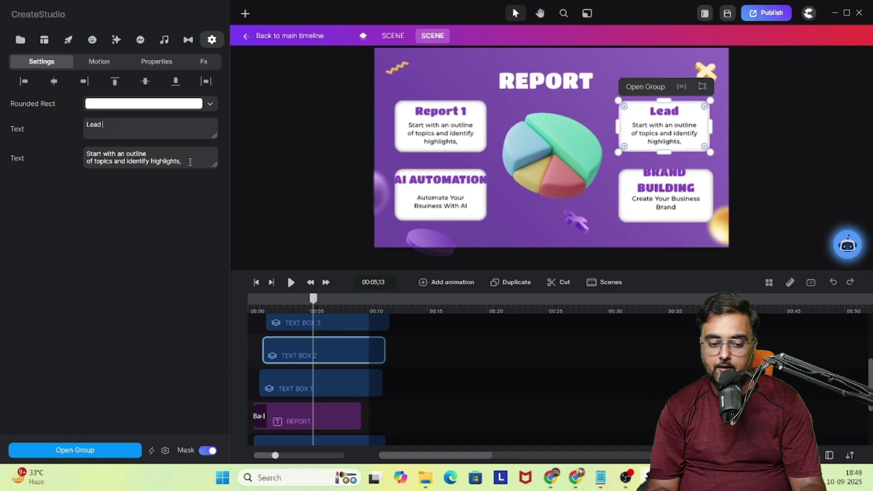
type("Generation")
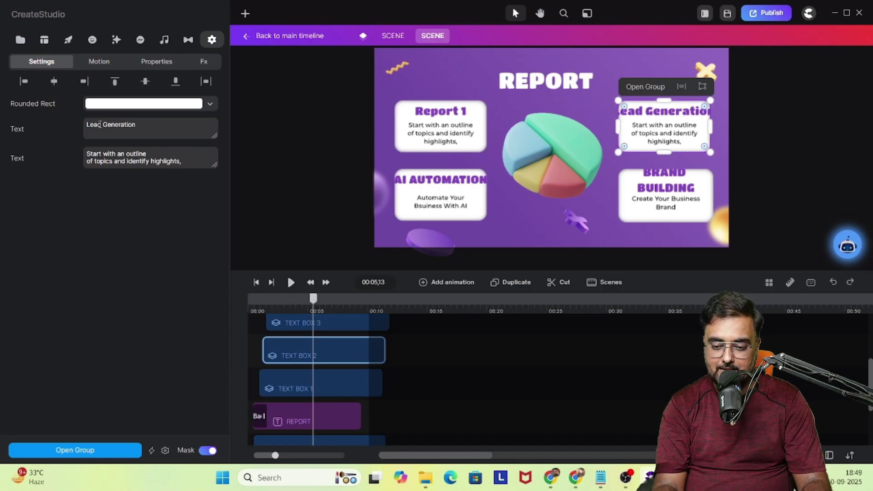
left_click(104, 125)
key("Return")
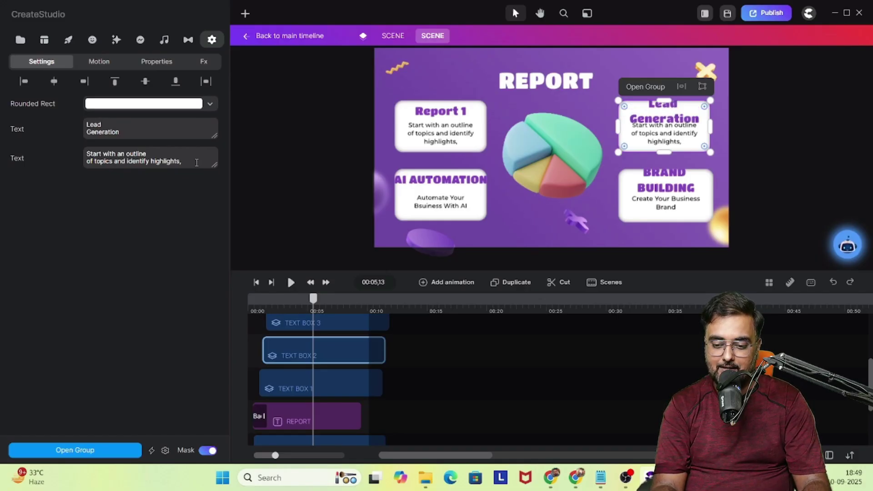
Set the FUNNEL BUILDING description to 'Sales Funnel And Email Automation'.
left_click_drag(197, 162, 93, 154)
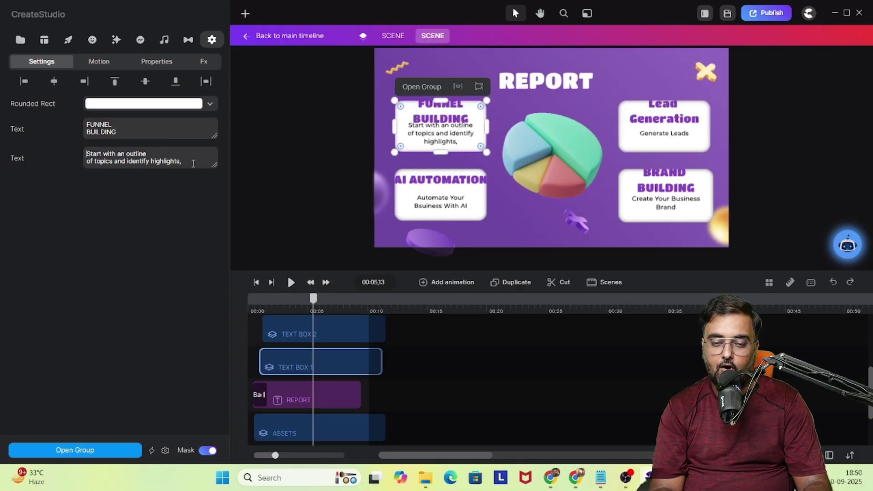
key("ctrl+a")
type("Sal")
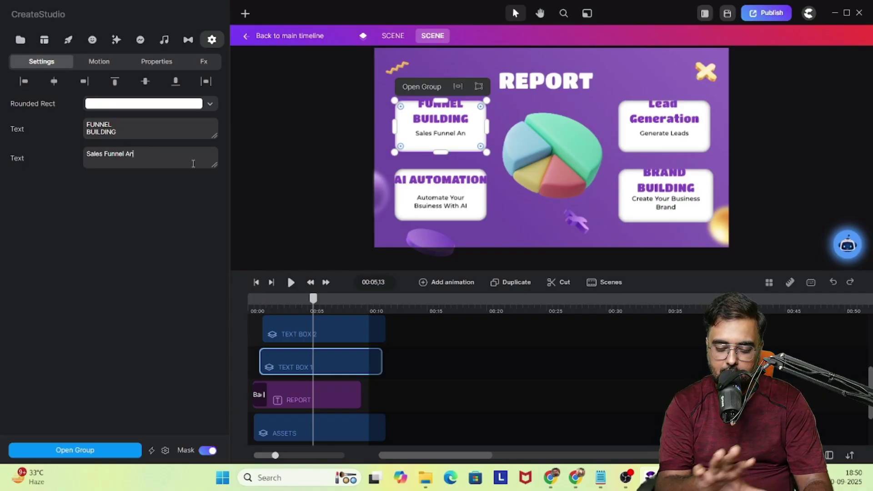
type("es Funnel And Email A")
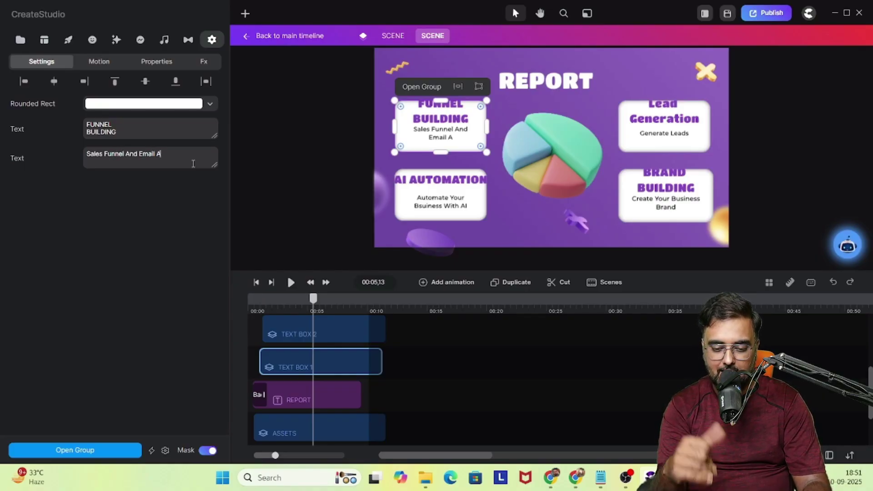
type("utomation")
Retitle the REPORT slide as SERVICES and save the project.
left_click(546, 81)
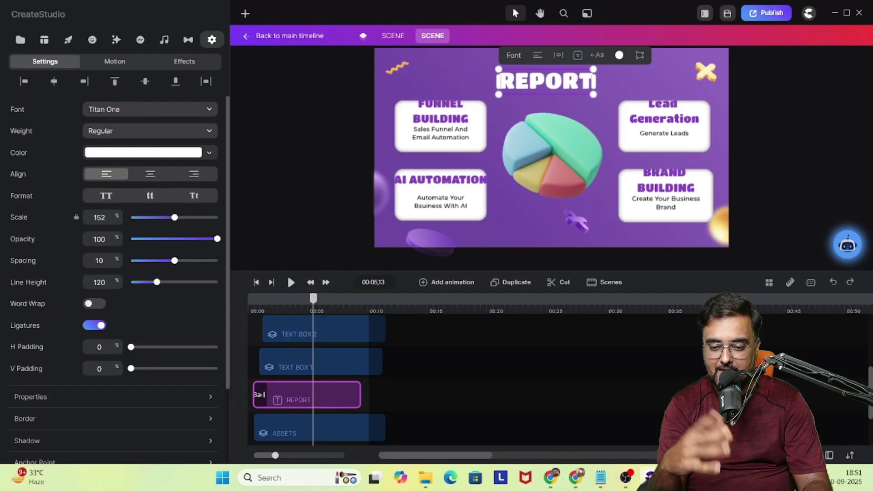
scroll(492, 387, "down", 3)
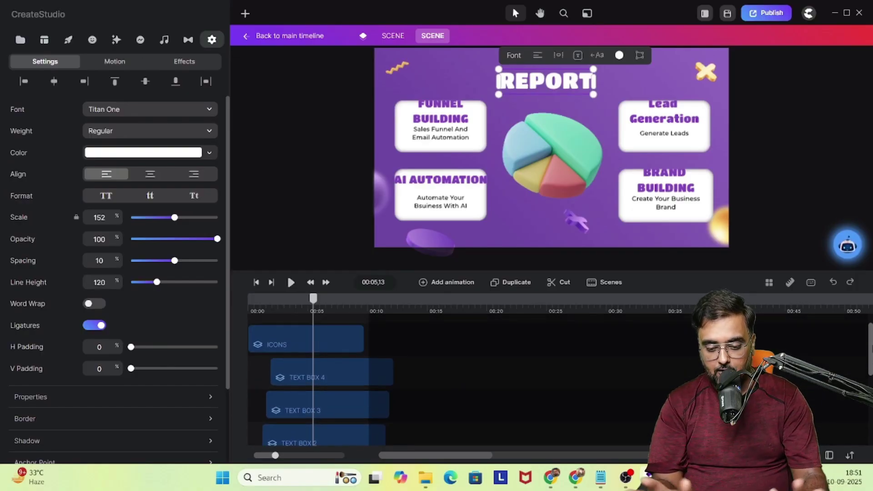
scroll(317, 368, "down", 2)
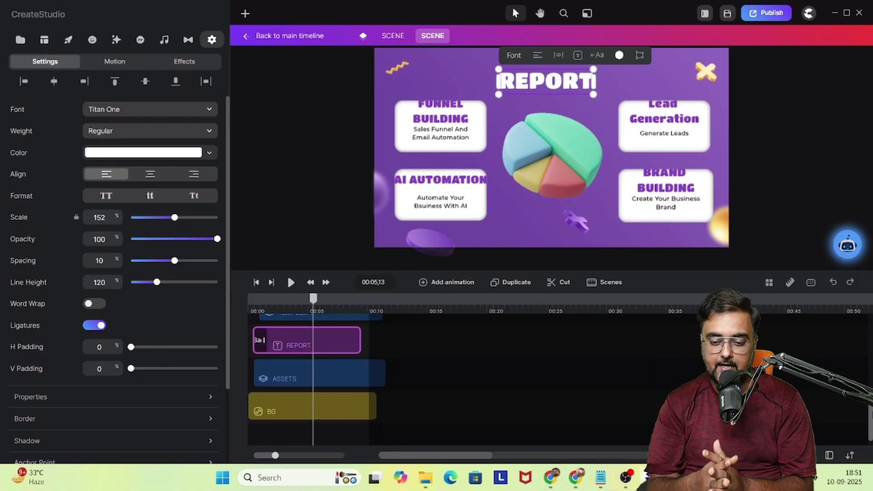
double_click(524, 81)
type("SERV")
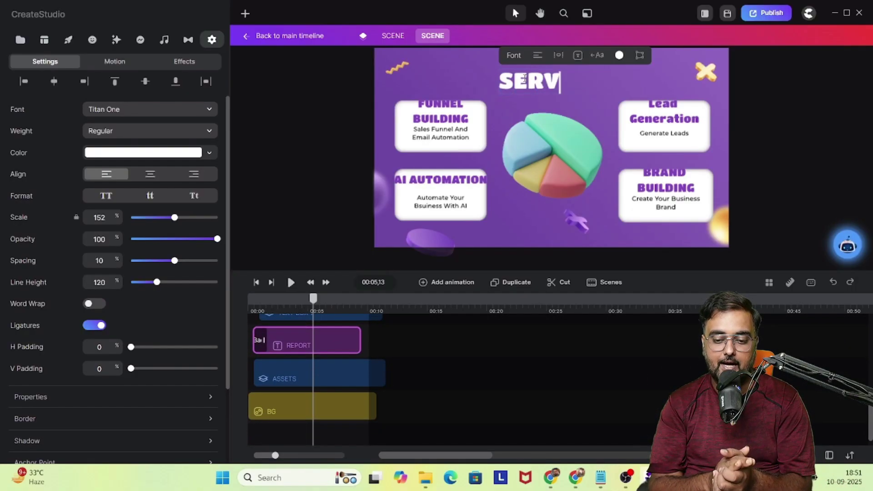
type("ICES")
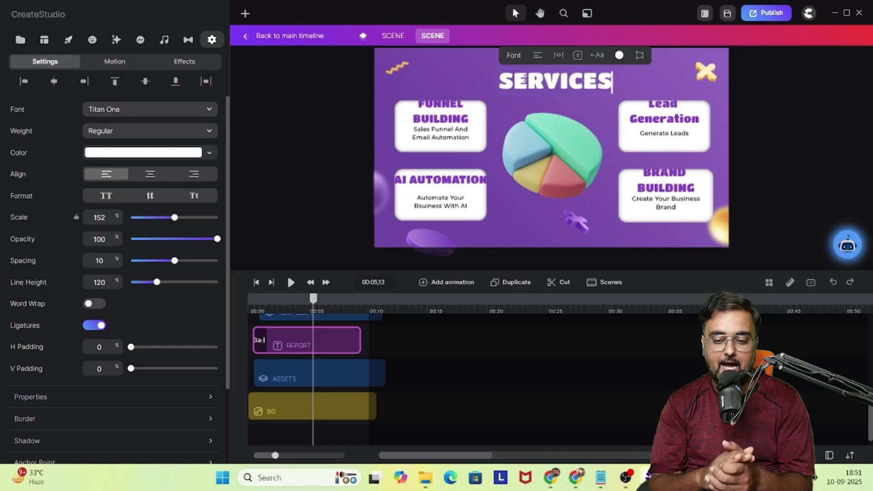
left_click(727, 13)
key("Return")
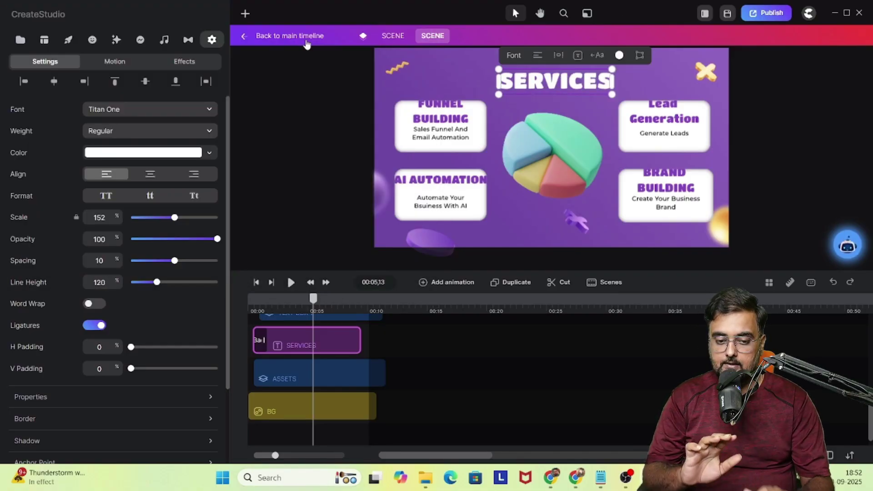
left_click(304, 41)
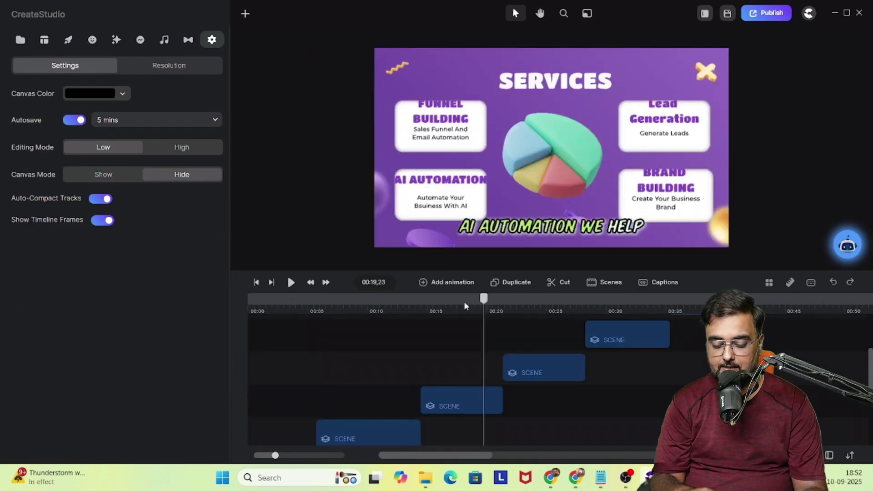
left_click(422, 314)
left_click(291, 282)
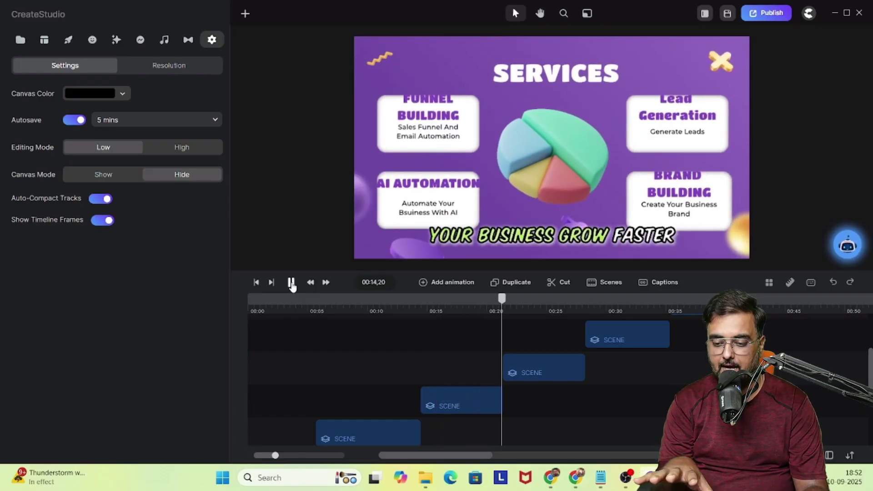
left_click(291, 283)
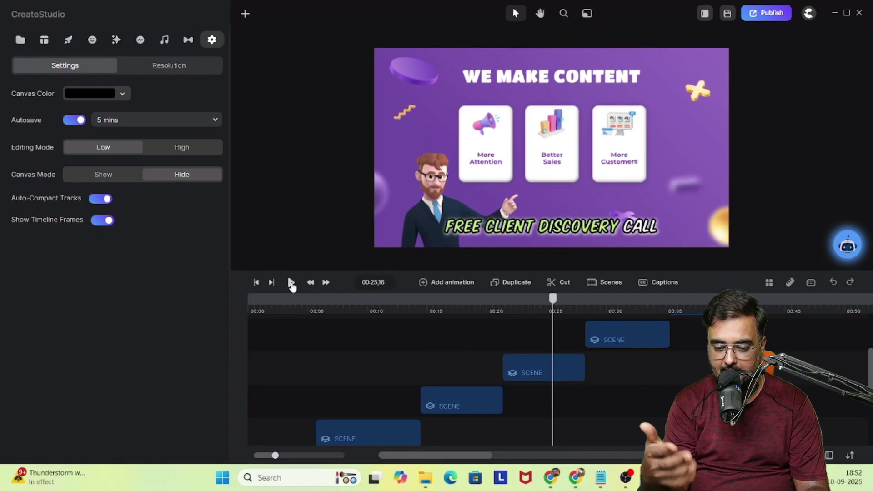
left_click(291, 283)
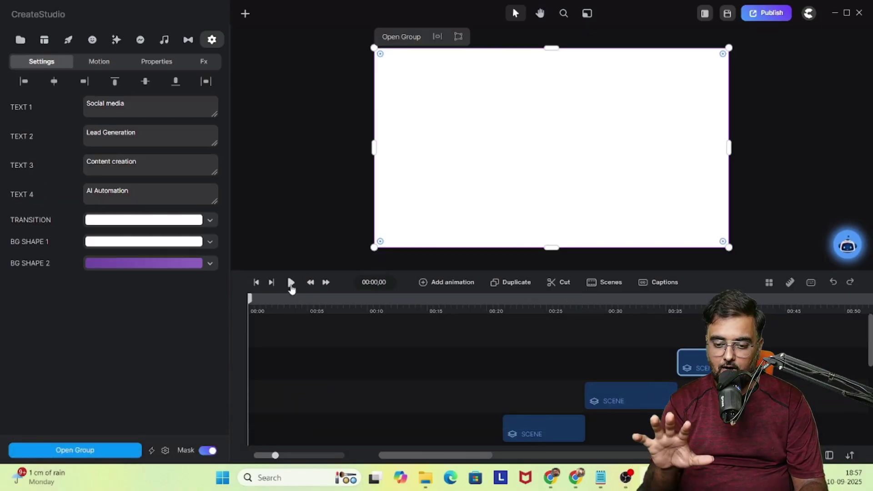
Play the finished promo through the Book Your Free Call Today scene to about 00:42.
left_click(291, 284)
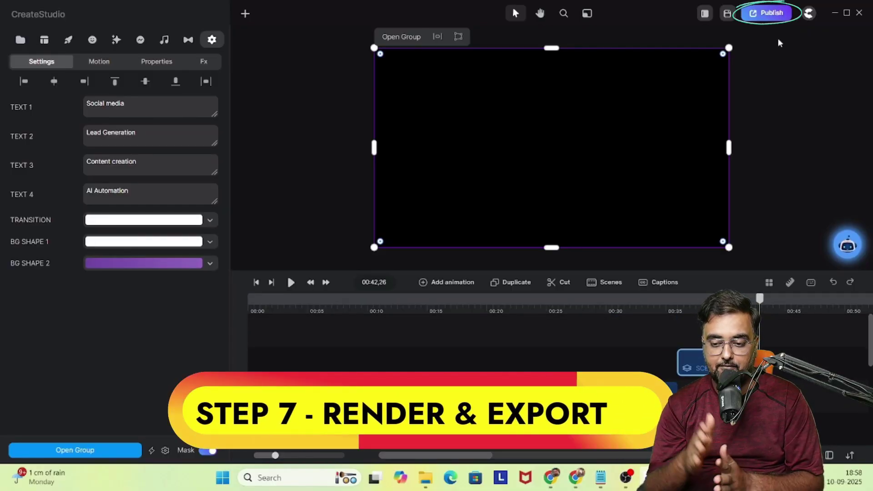
Export the promo as a 1920×1080 MP4 into the Create Studio 4.0 project folder.
left_click(765, 15)
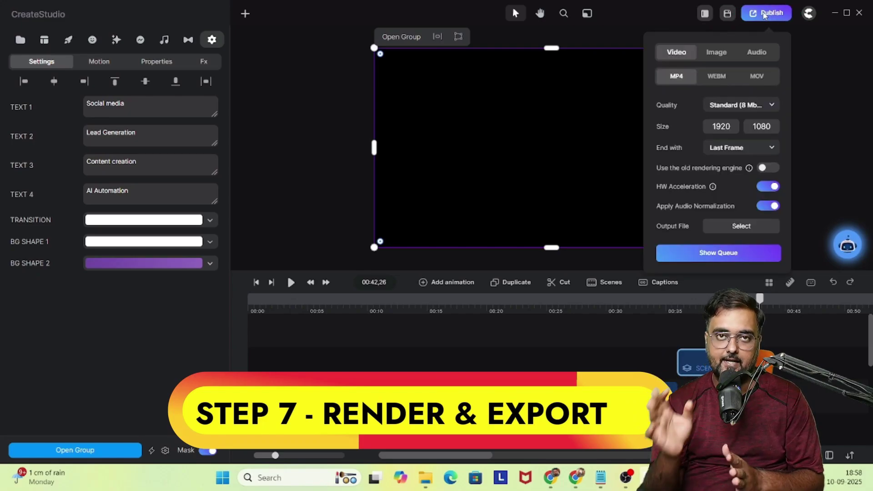
left_click(745, 226)
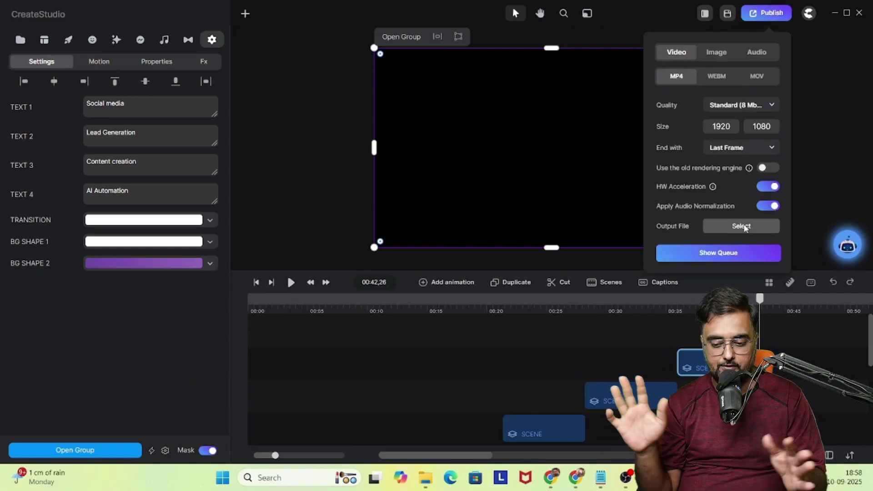
scroll(45, 150, "down", 3)
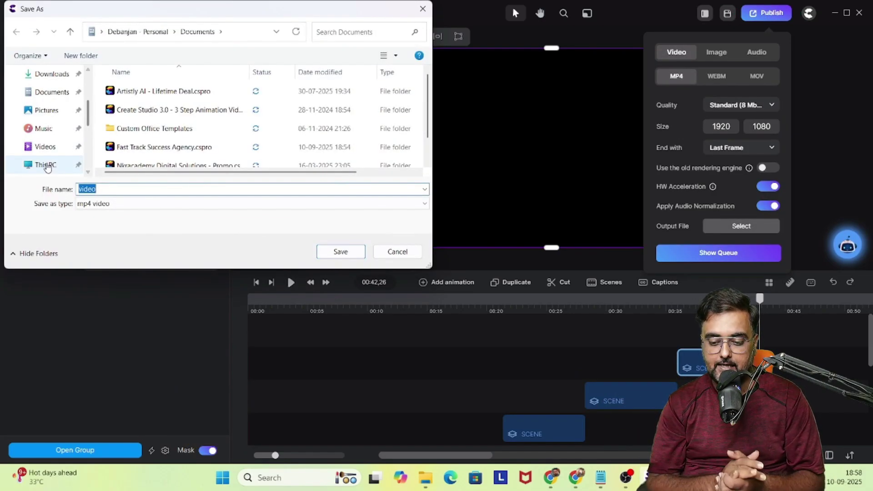
left_click(46, 164)
double_click(169, 103)
double_click(153, 91)
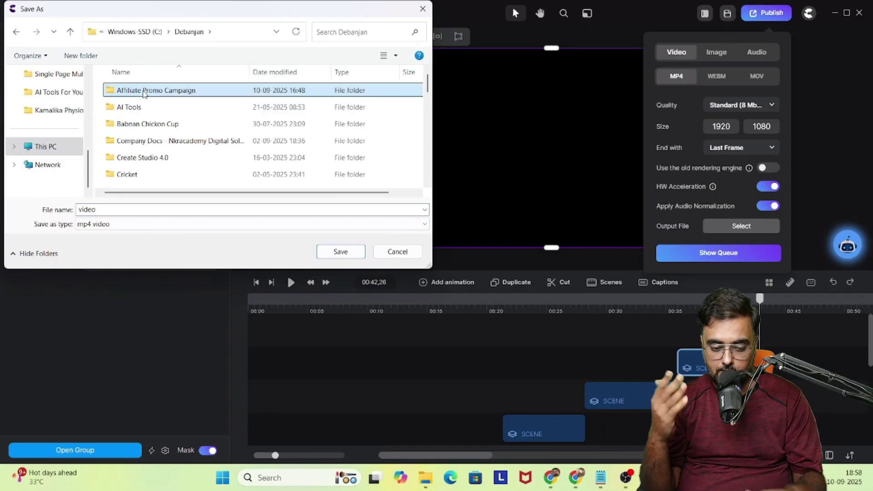
double_click(153, 91)
double_click(154, 91)
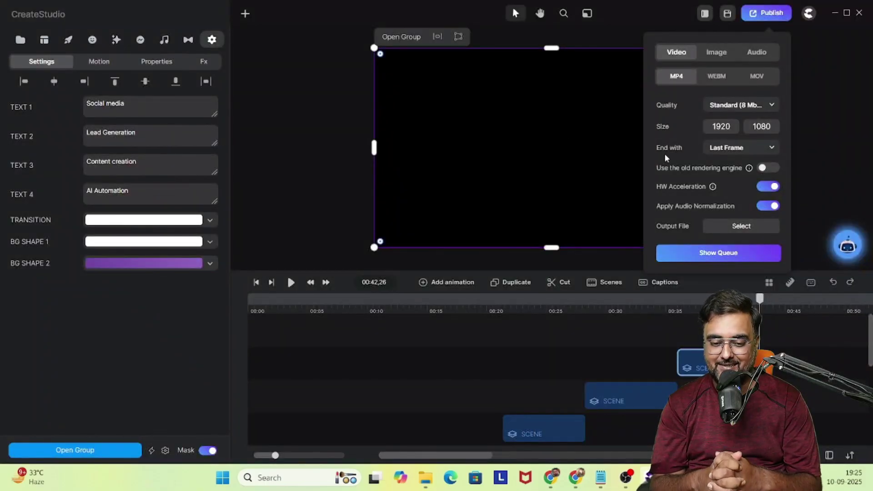
left_click(843, 104)
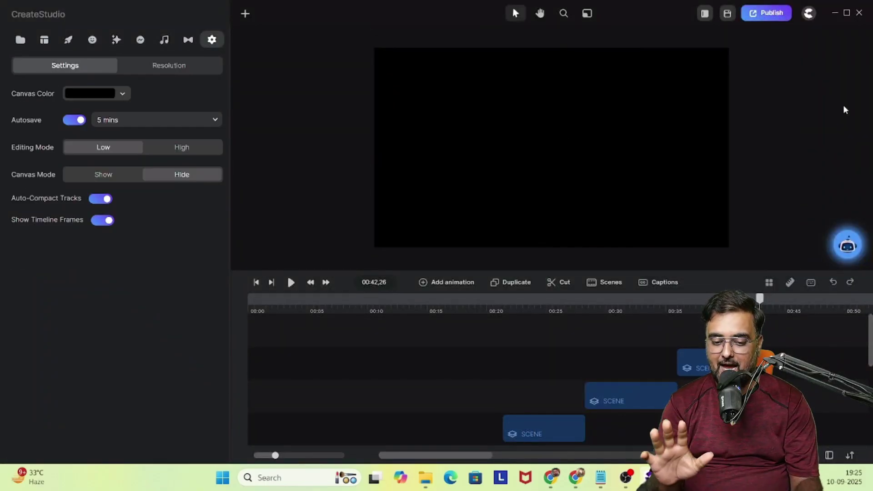
Play the video from 00:17 to the We Make Content slide.
left_click_drag(759, 327, 468, 341)
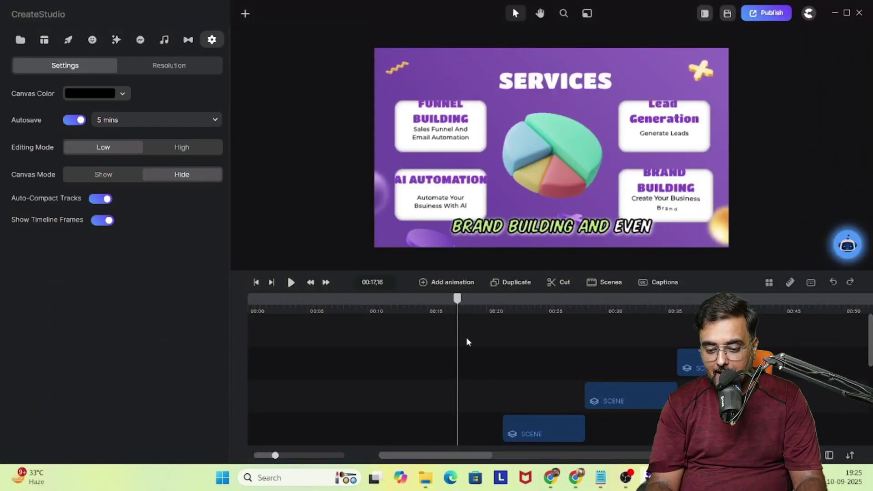
left_click(290, 282)
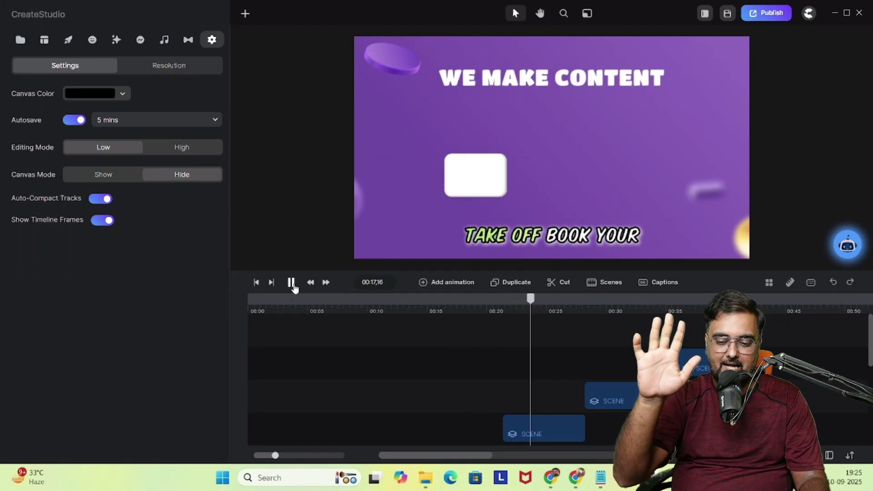
left_click(292, 284)
Open the We Make Content scene group and show the 3D character library.
left_click(548, 367)
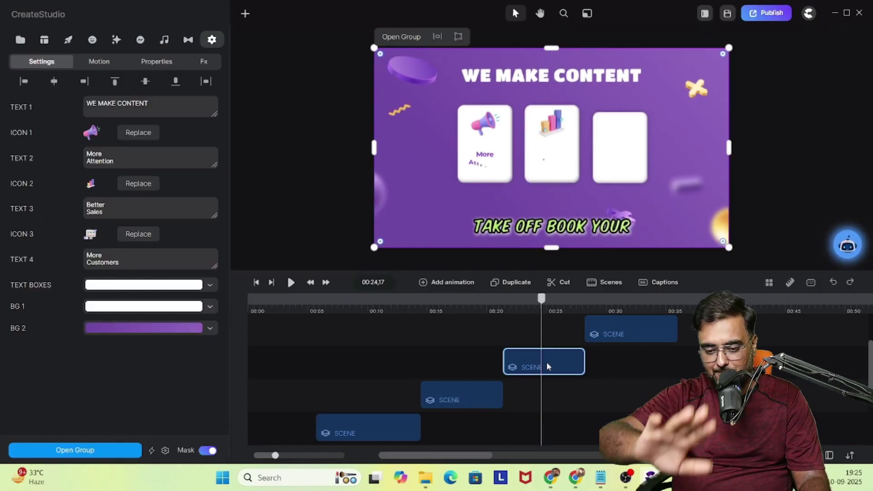
left_click_drag(544, 299, 495, 299)
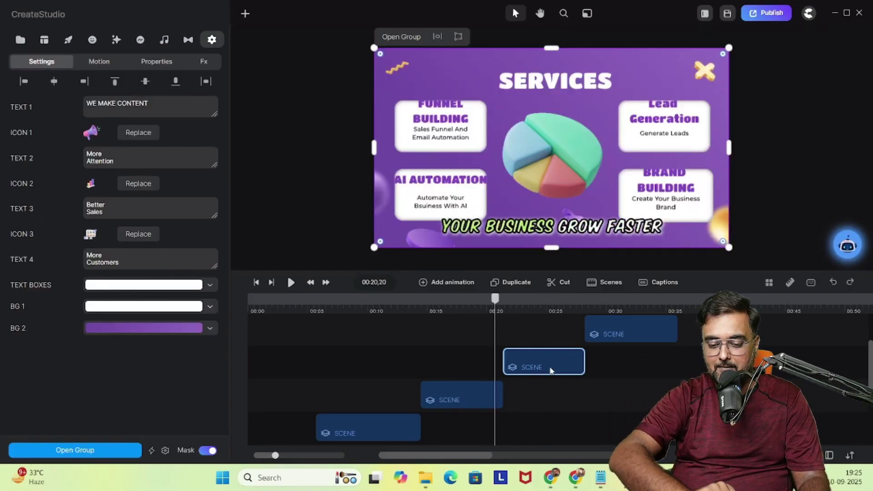
double_click(551, 371)
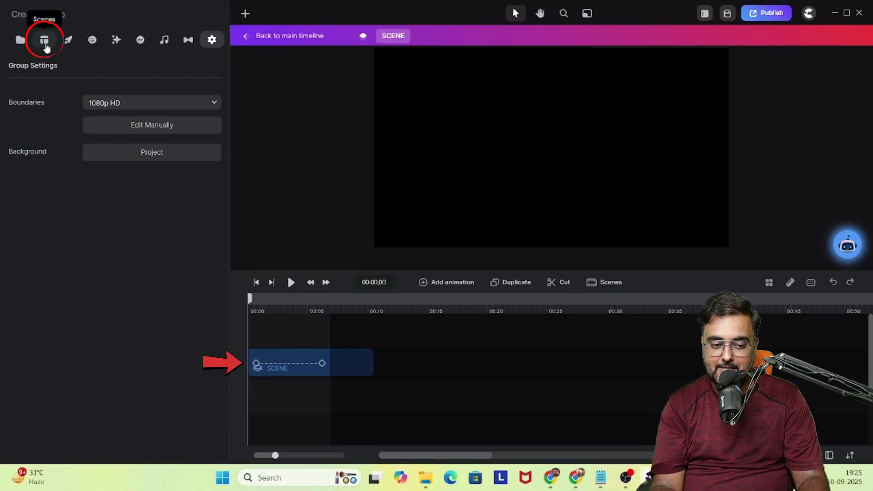
left_click(46, 46)
left_click(68, 41)
Search 3D characters for 'business' and drag the bearded gold-tie businessman onto the timeline.
left_click(92, 41)
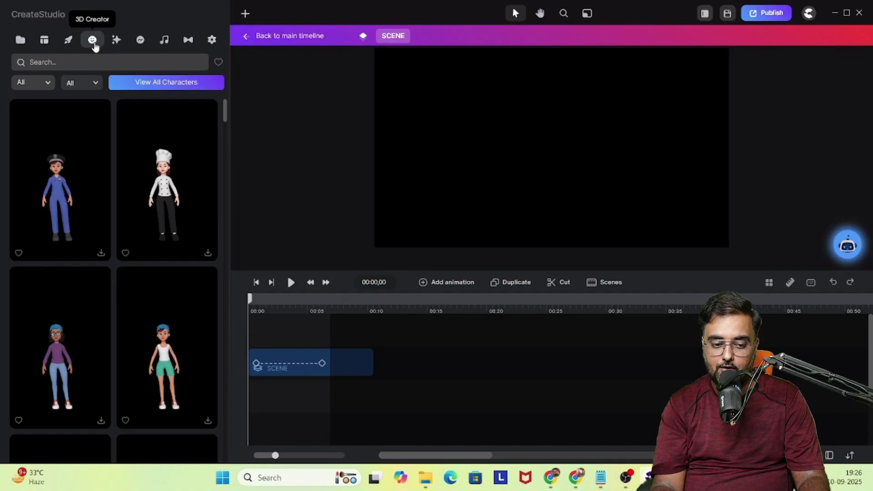
left_click(127, 62)
type("business")
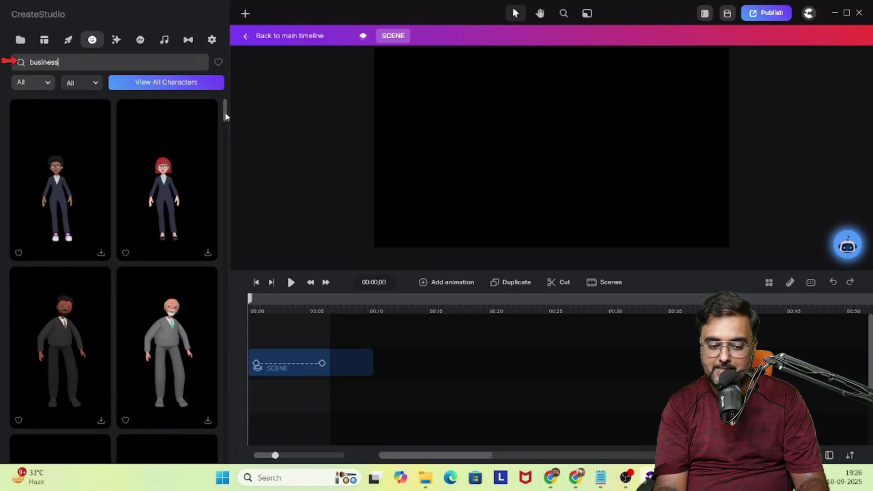
left_click_drag(226, 116, 225, 165)
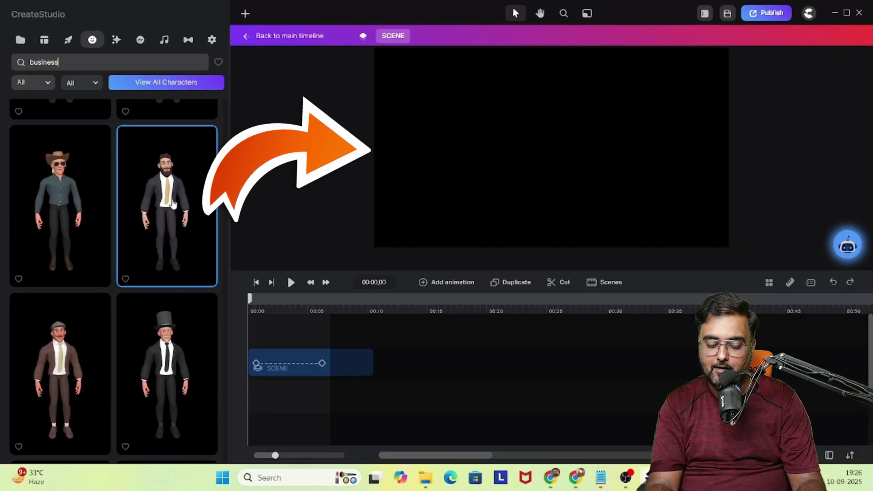
left_click_drag(173, 204, 280, 346)
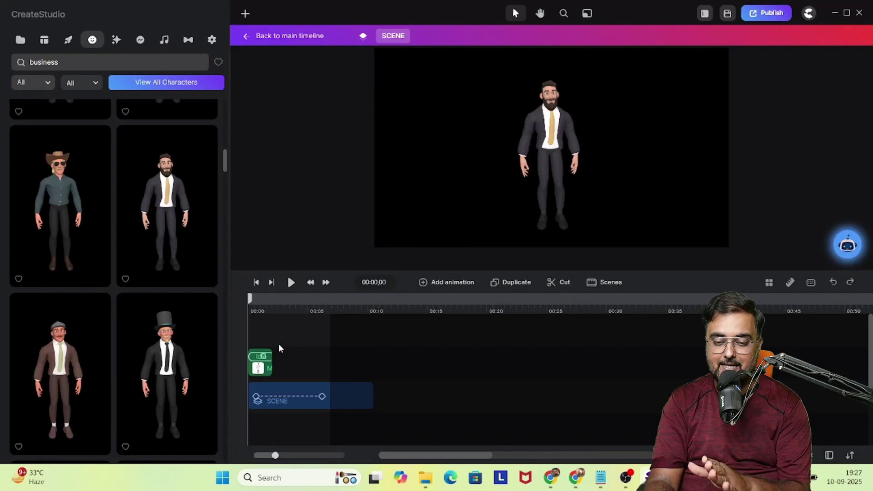
Preview the scene with the new character, then rewind to 00:00.
left_click(291, 283)
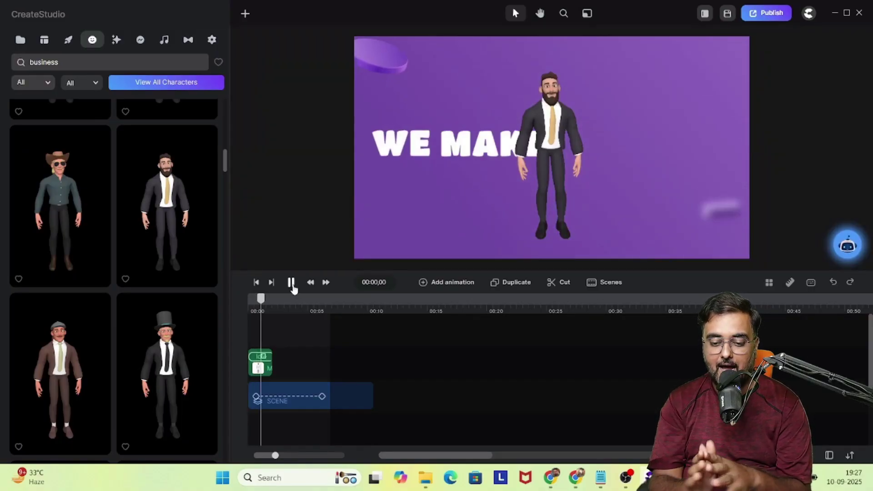
left_click(291, 283)
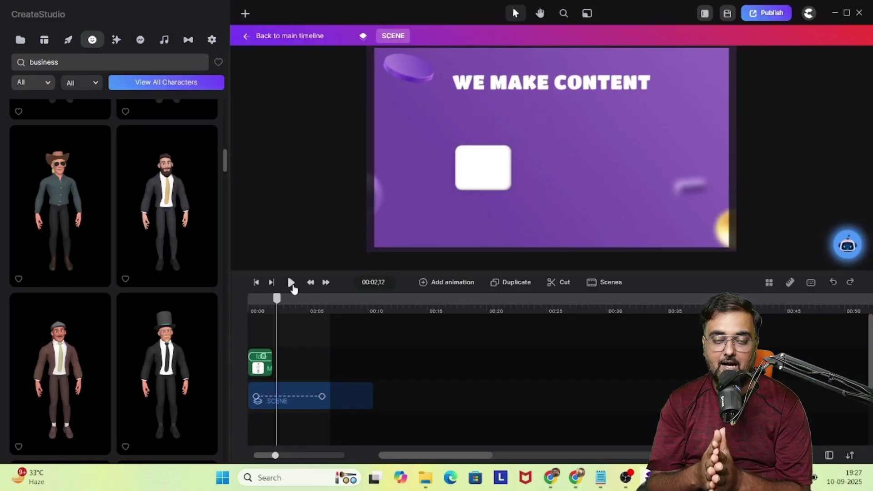
left_click_drag(277, 304, 250, 301)
Move the businessman toward the left of the canvas and show his actions.
left_click(563, 187)
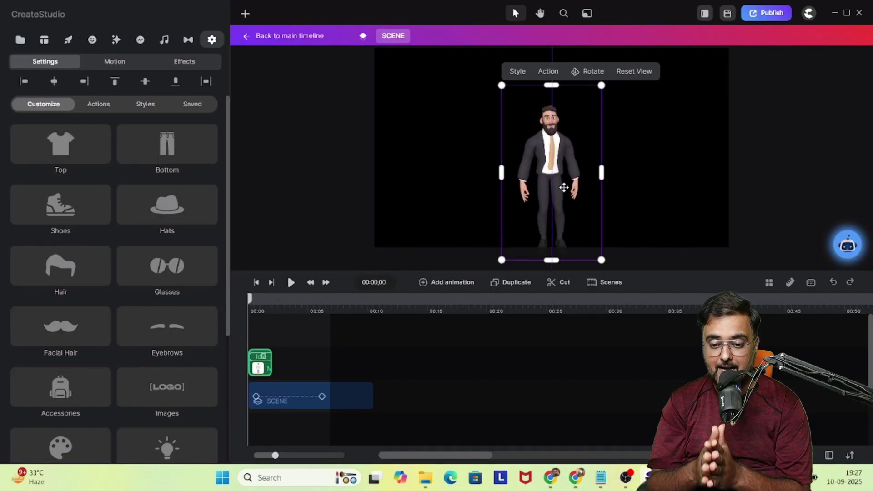
left_click_drag(563, 187, 428, 178)
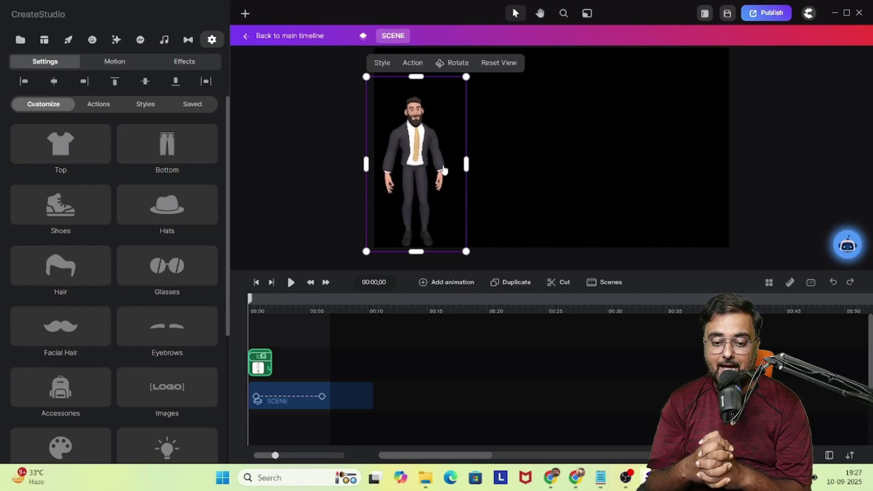
left_click(99, 105)
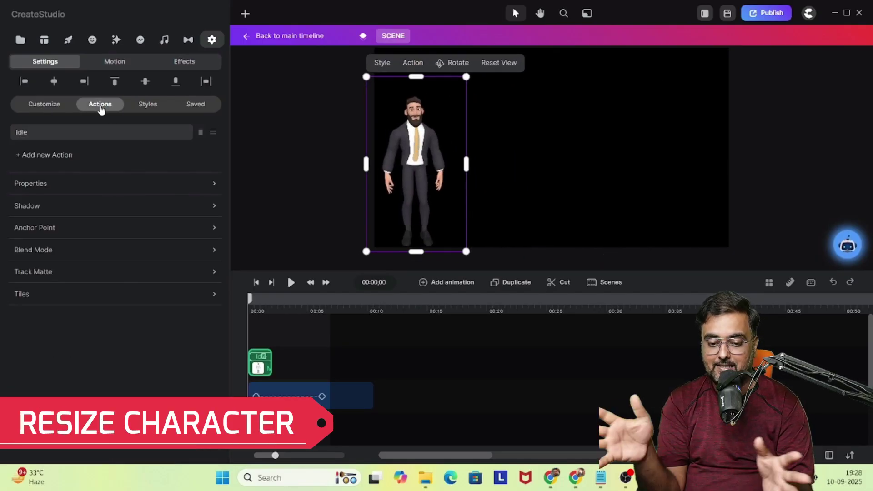
Replace the Idle action with Jump In and add Pointing To The Left second.
left_click(123, 132)
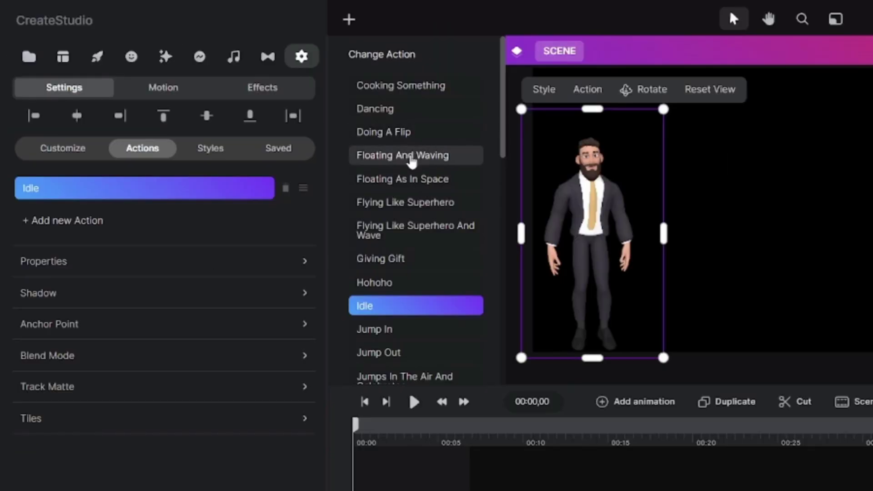
scroll(502, 136, "down", 5)
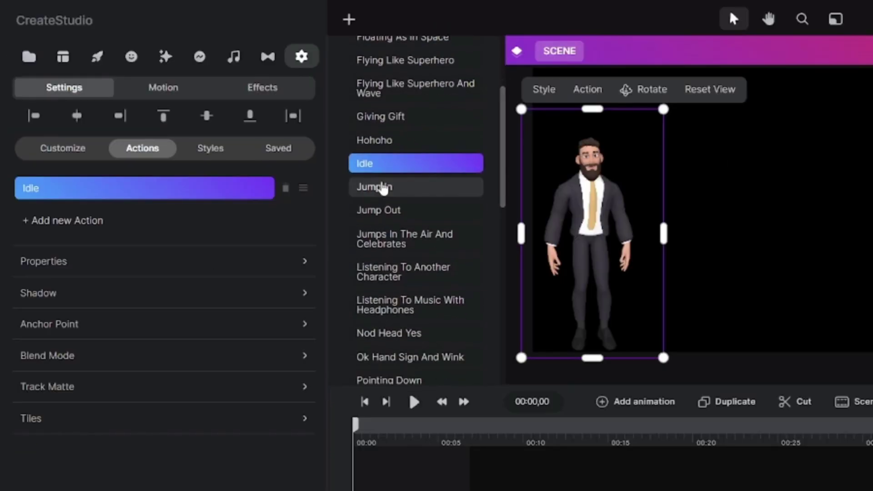
left_click(373, 190)
left_click(87, 226)
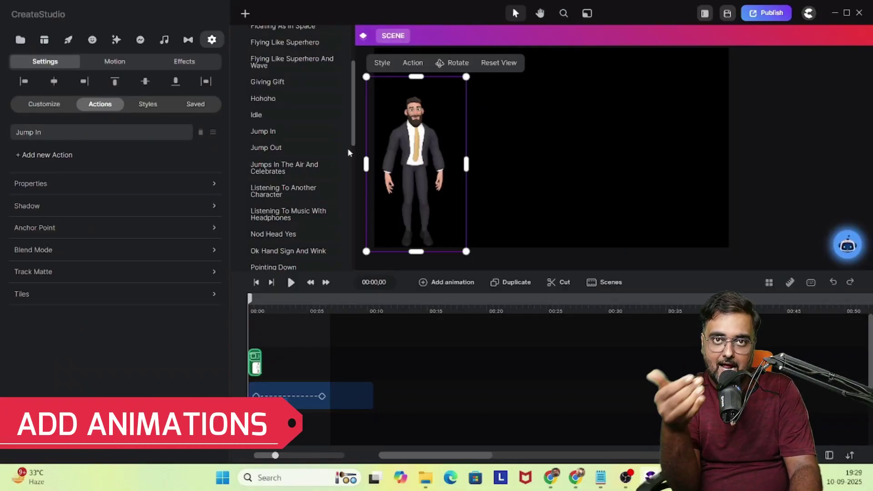
scroll(347, 148, "down", 2)
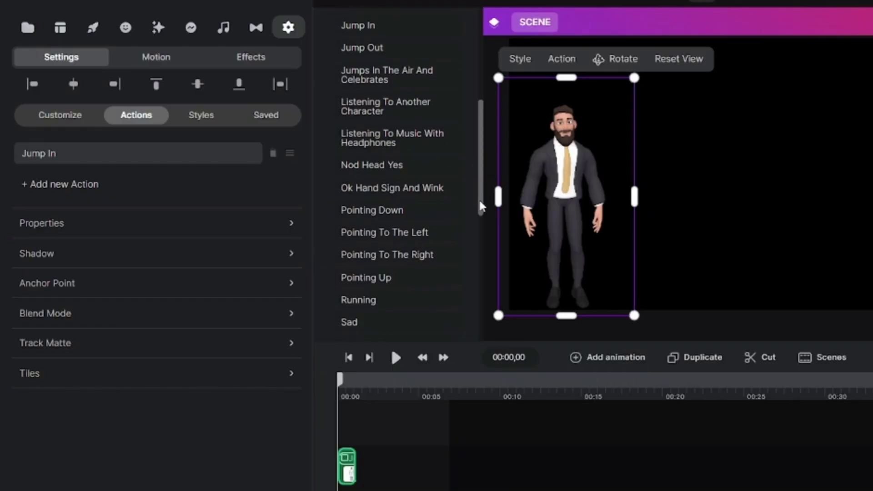
scroll(405, 218, "down", 1)
left_click(400, 212)
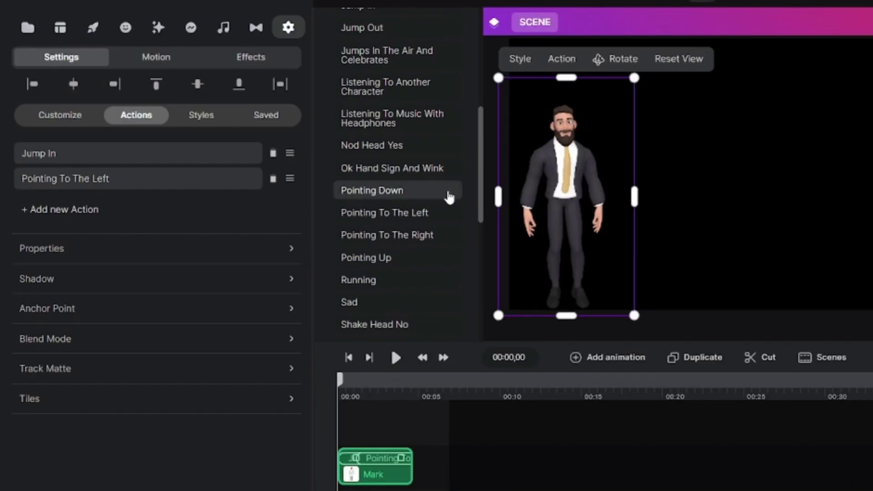
Add Working On Computer as the third action and preview the scene.
left_click_drag(481, 175, 482, 295)
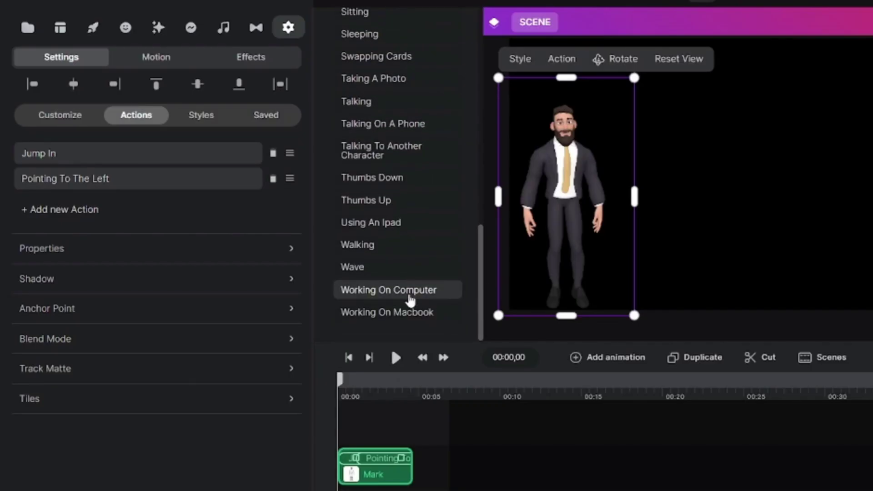
left_click(409, 299)
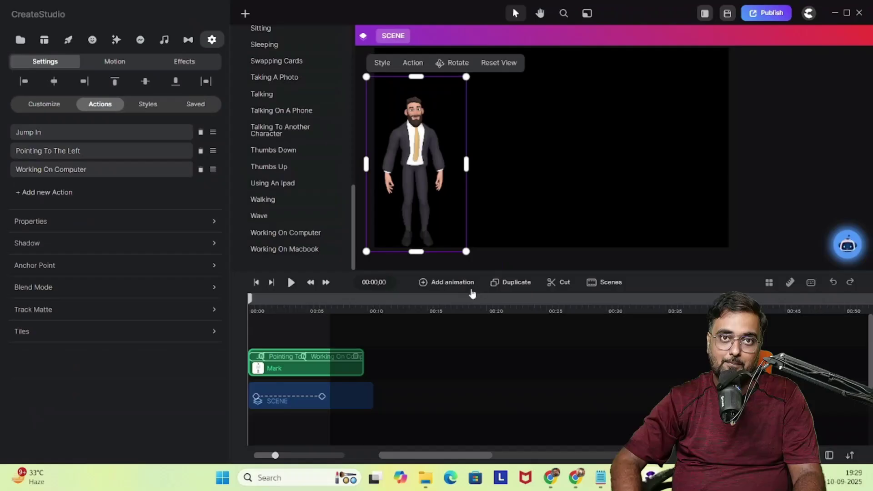
left_click(397, 358)
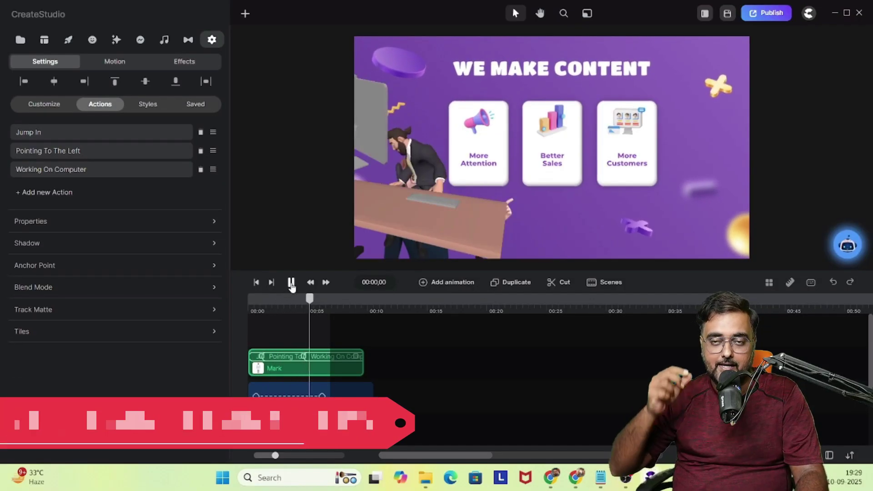
Stop the preview, replay the animation, then rewind to time zero.
left_click(292, 284)
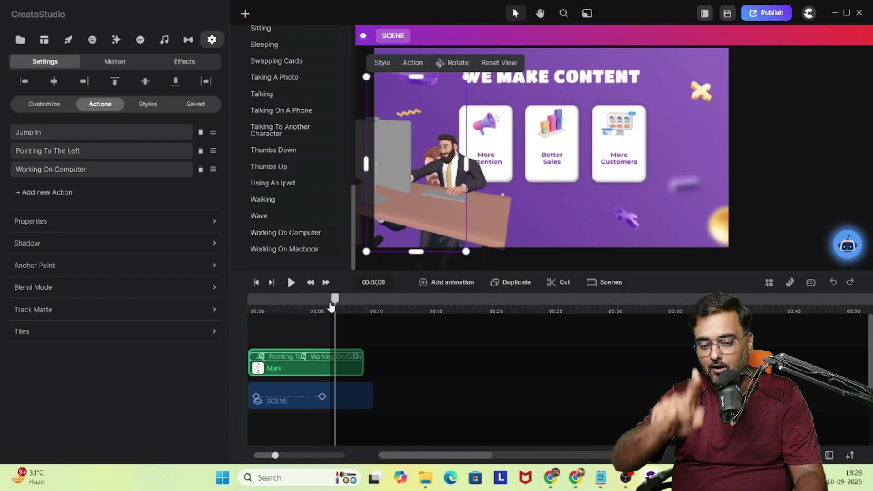
left_click(245, 319)
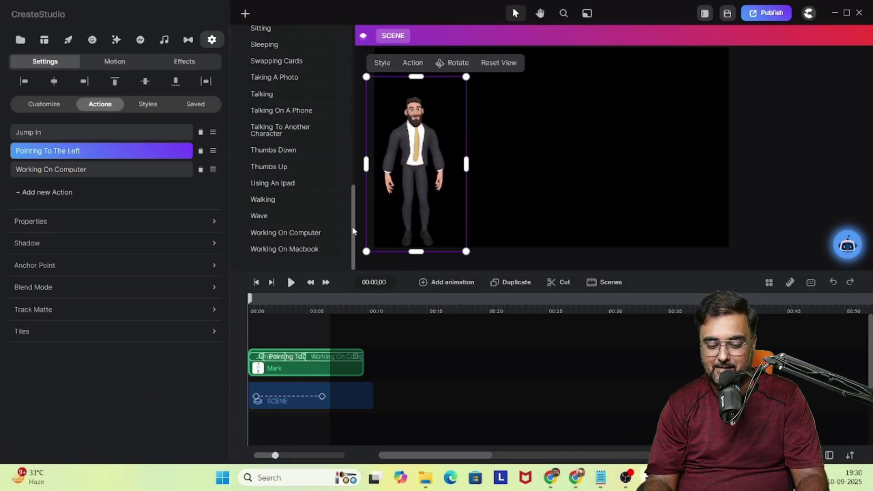
scroll(354, 231, "up", 3)
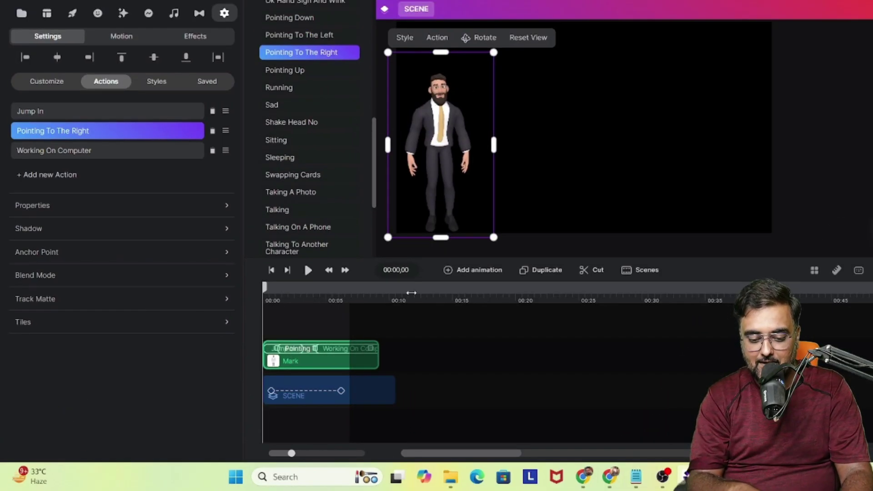
left_click(308, 271)
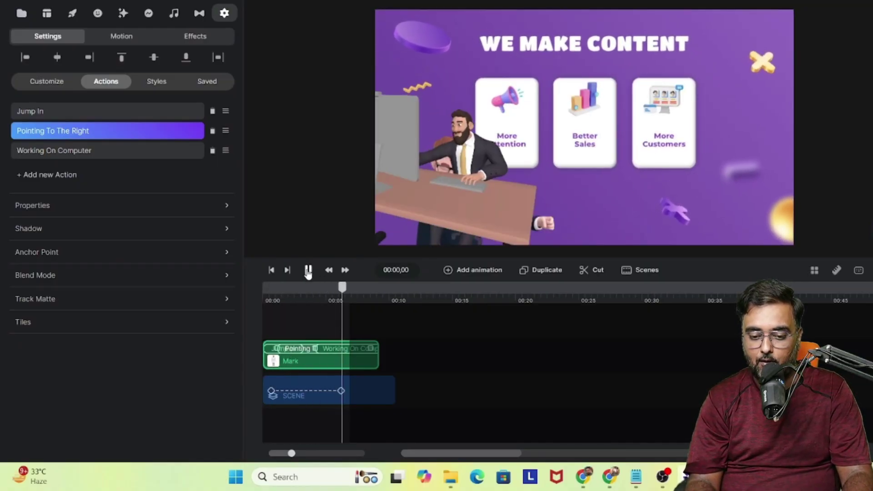
left_click(307, 271)
left_click(258, 319)
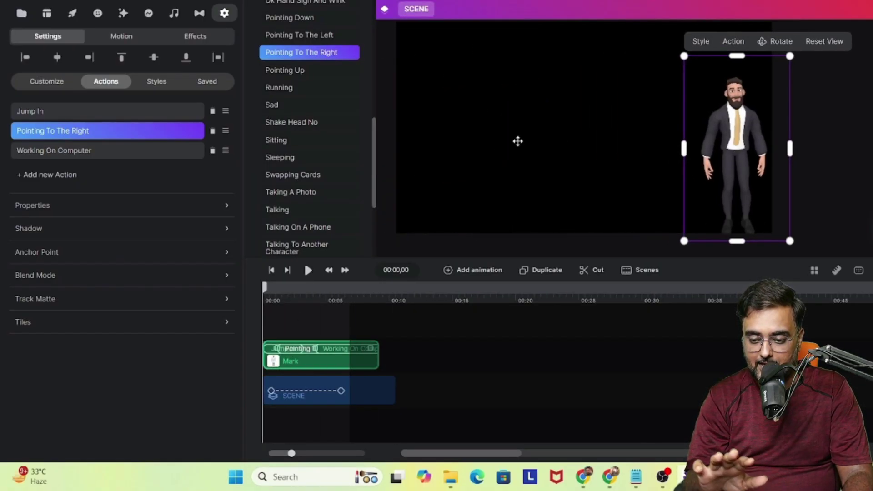
Place the businessman at the stage's right with Pointing To The Left, preview, and save the project.
left_click(75, 131)
left_click(75, 131)
scroll(326, 124, "down", 4)
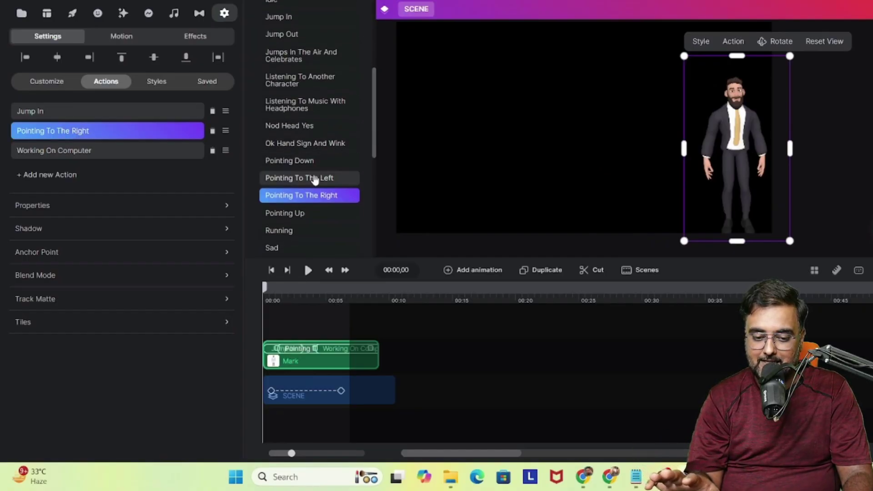
left_click(308, 270)
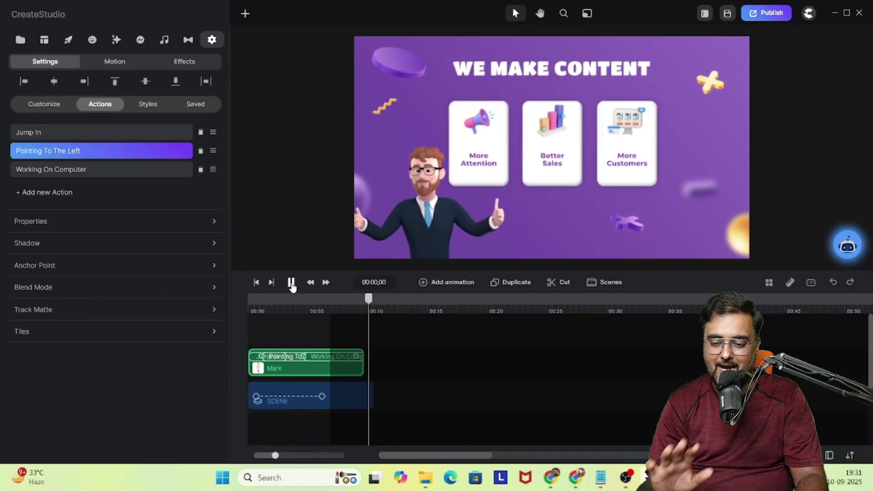
left_click(729, 12)
left_click(437, 267)
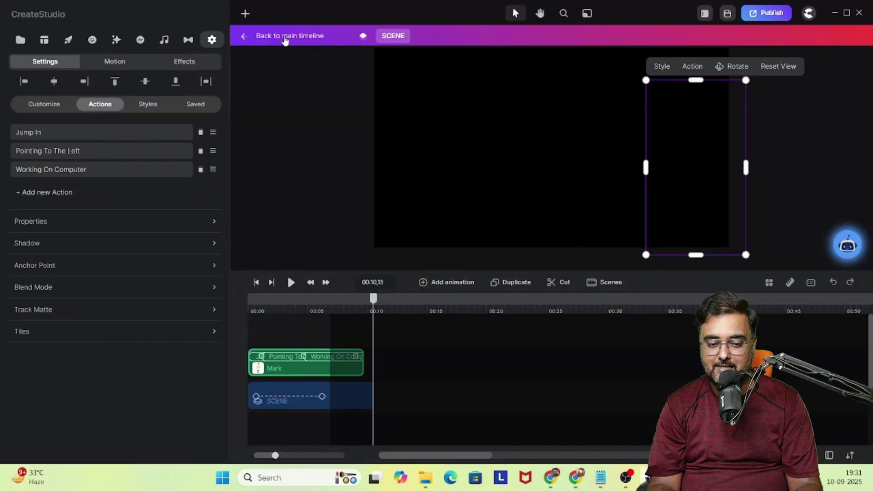
Export the main timeline as 'Fast Track Success Agency - Promo With Added Character.mp4'.
left_click(267, 36)
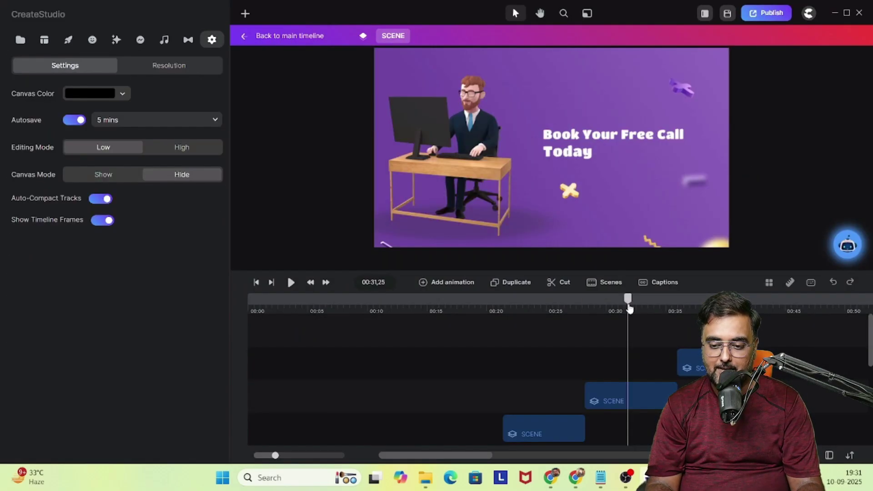
left_click_drag(630, 309, 211, 397)
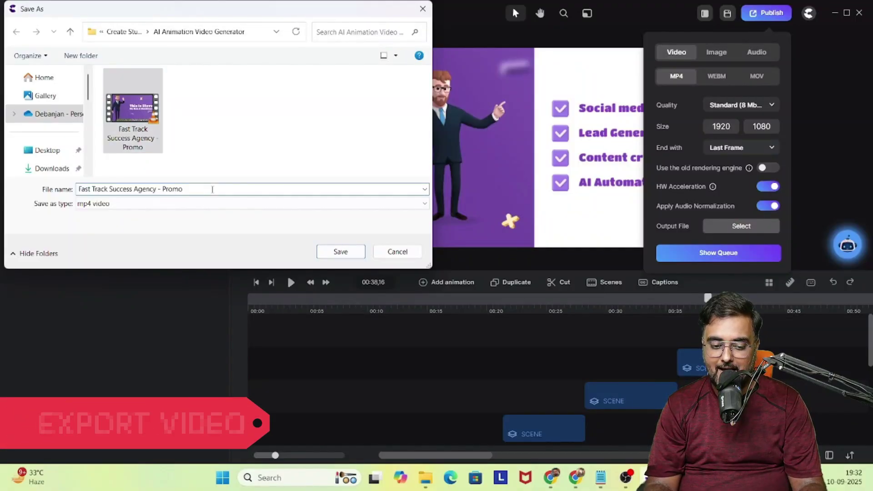
type("With Added Character")
left_click(341, 252)
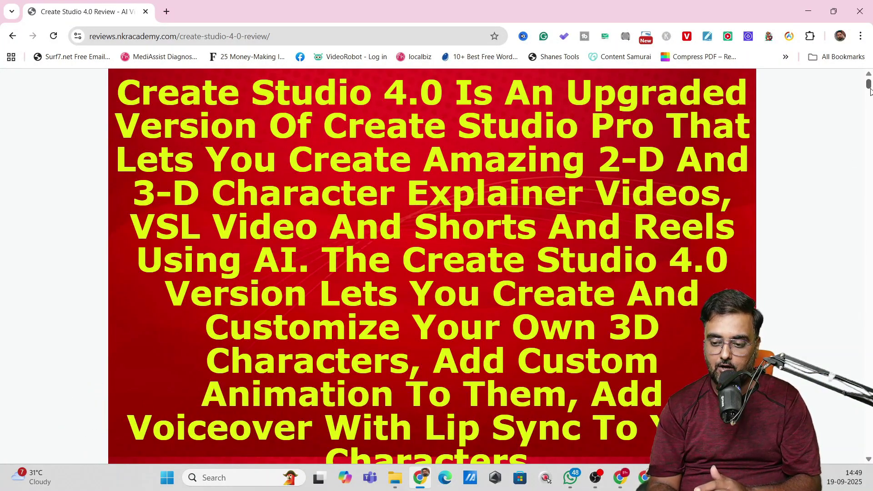
Scroll to the bonus section and open Get My Bonuses For Create Studio 4.0 in a new tab.
left_click_drag(869, 89, 870, 350)
left_click_drag(871, 354, 870, 434)
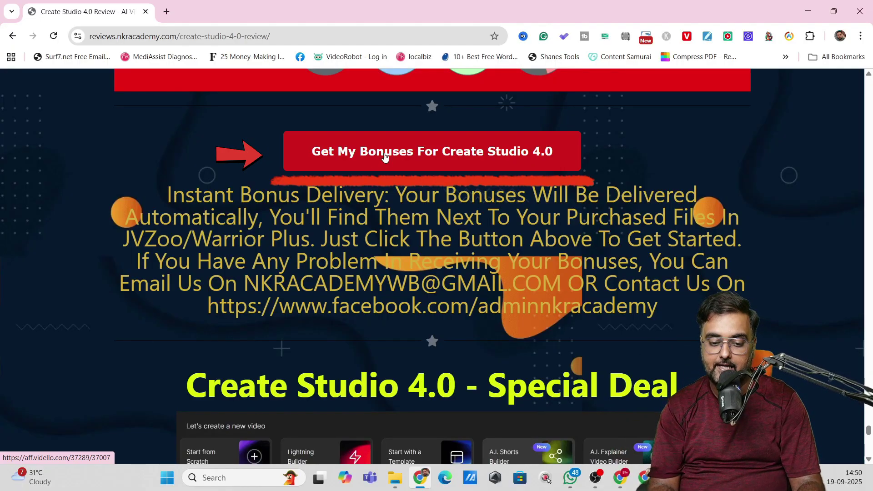
left_click(396, 156)
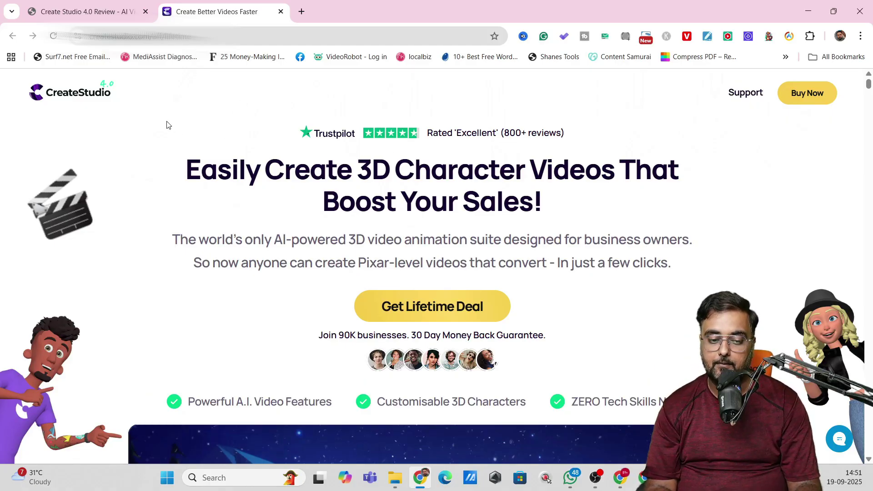
Scroll the sales page and open the Get Lifetime Deal checkout page.
left_click_drag(295, 149, 365, 144)
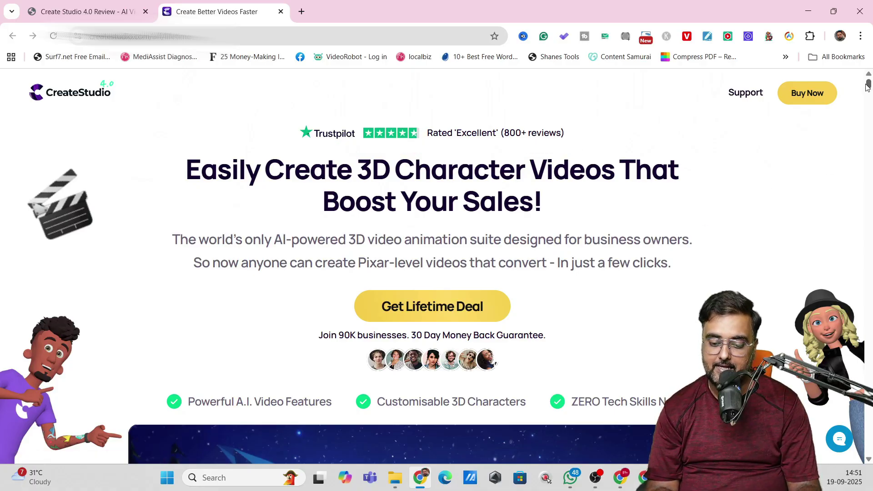
left_click_drag(869, 86, 869, 109)
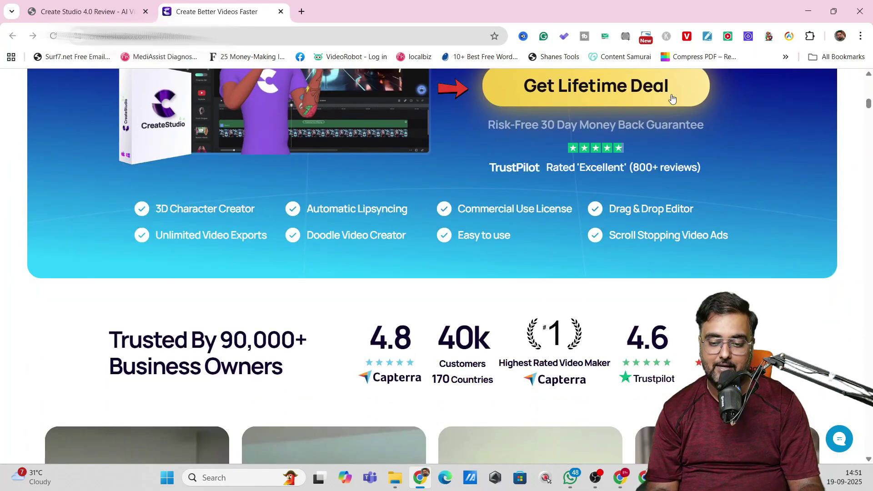
left_click(616, 85)
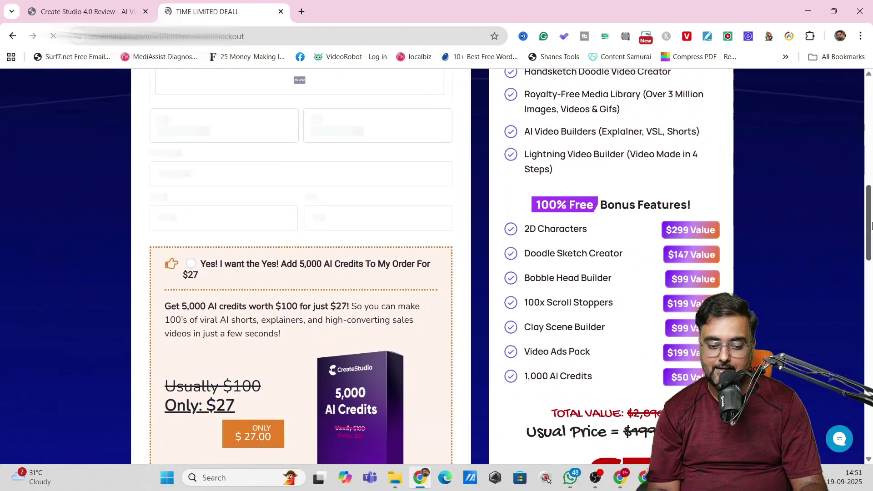
left_click_drag(866, 202, 871, 286)
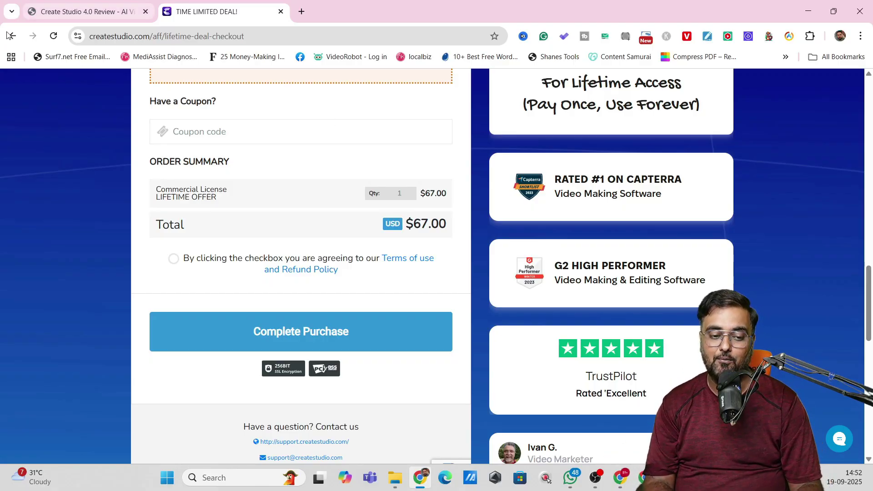
Switch back to the Create Studio 4.0 Review tab.
left_click(76, 10)
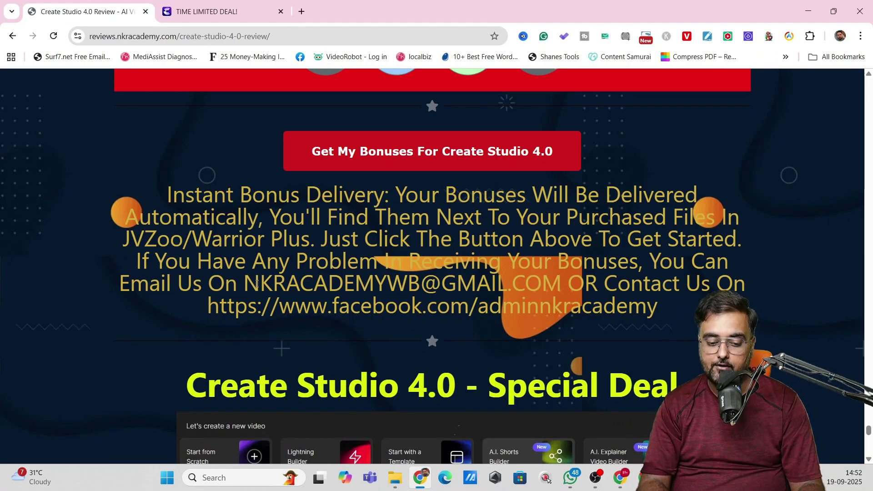
Highlight the contact e-mail text, then scroll down to the $67 lifetime deal and bonus list.
left_click_drag(244, 283, 561, 286)
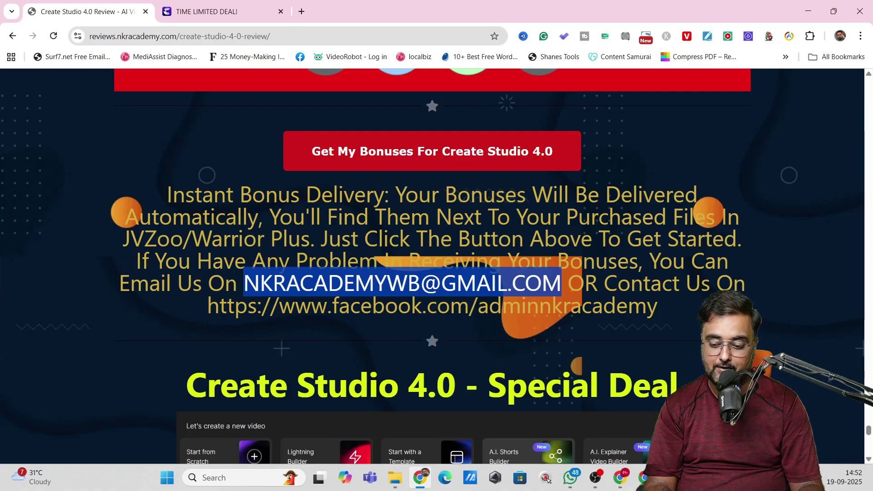
scroll(869, 458, "down", 5)
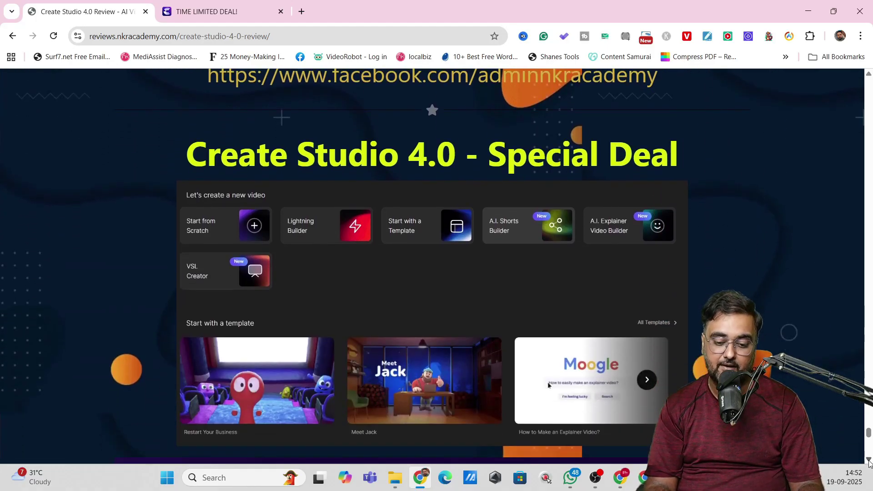
scroll(869, 463, "down", 5)
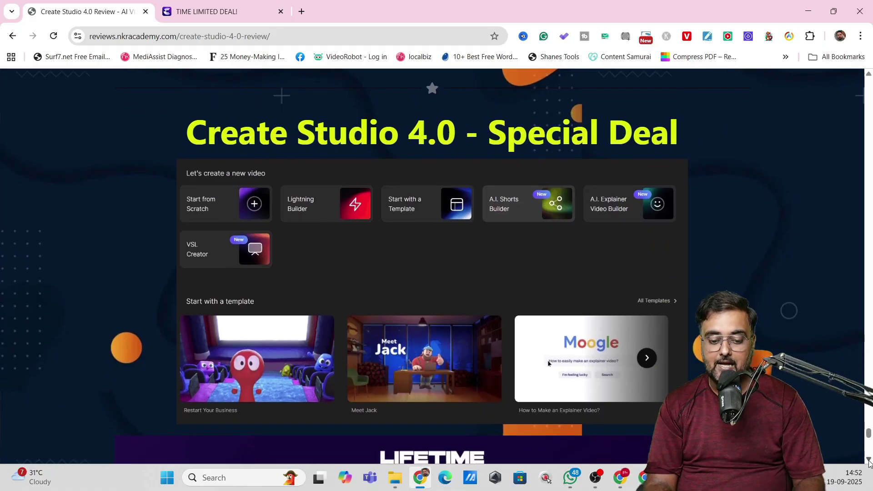
scroll(869, 462, "down", 4)
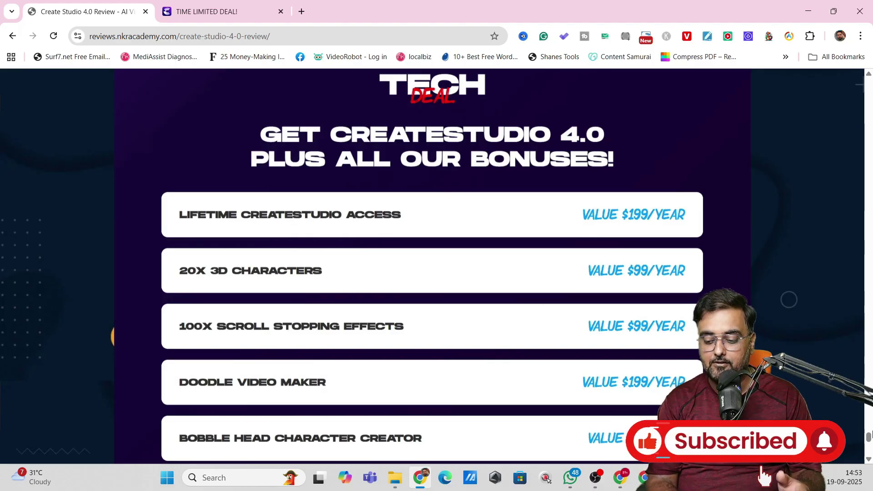
mouse_move(869, 439)
left_mouse_down()
mouse_move(869, 454)
mouse_move(870, 447)
left_mouse_up()
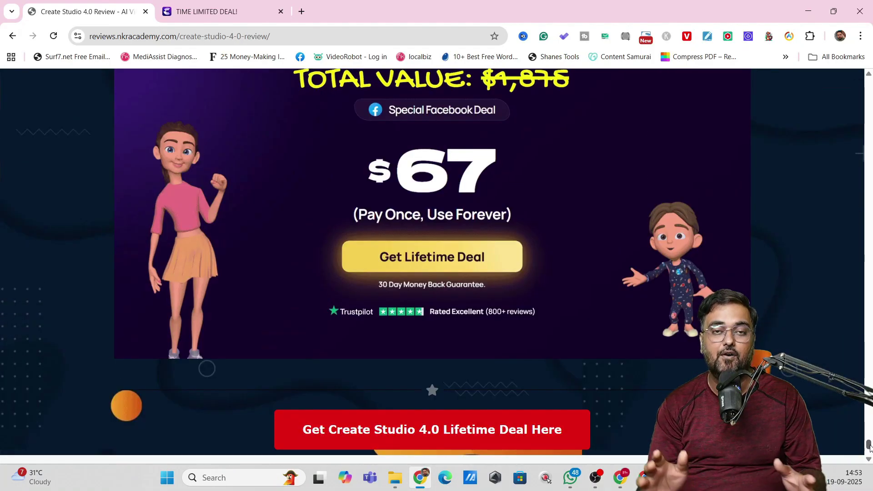